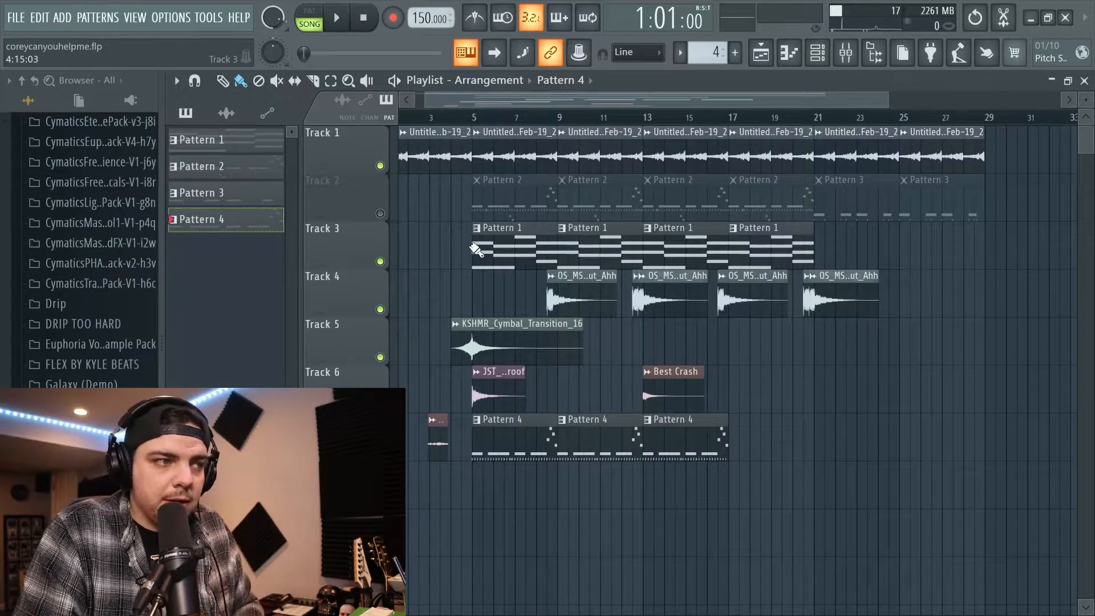
Play back the arrangement, and open Pattern 4's Bourne Hi-hat notes in the piano roll
key("space")
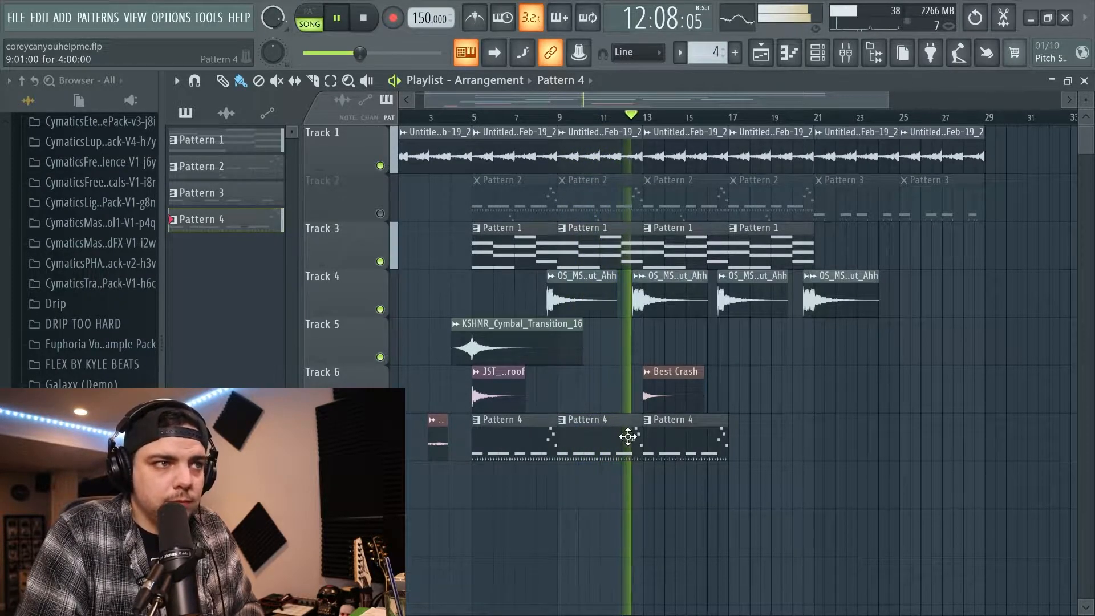
key("space")
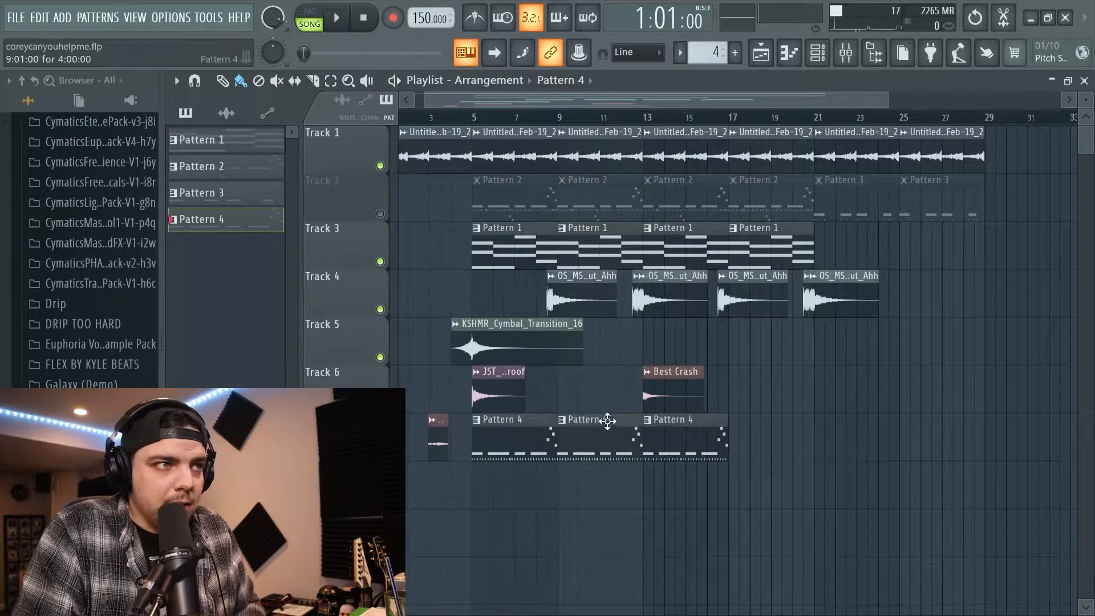
double_click(494, 442)
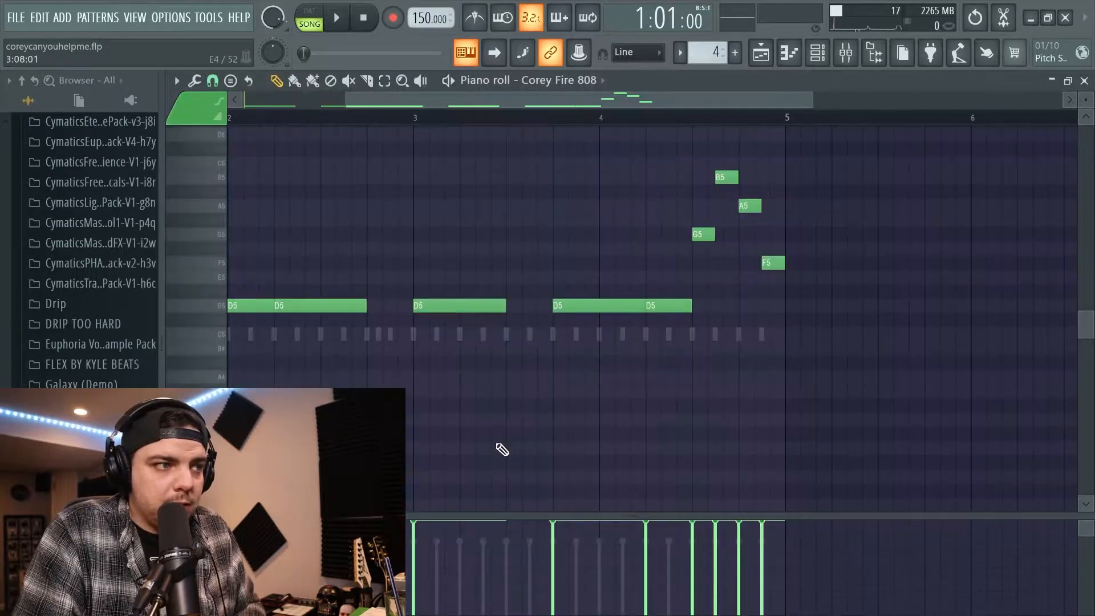
left_click(799, 53)
left_click(807, 49)
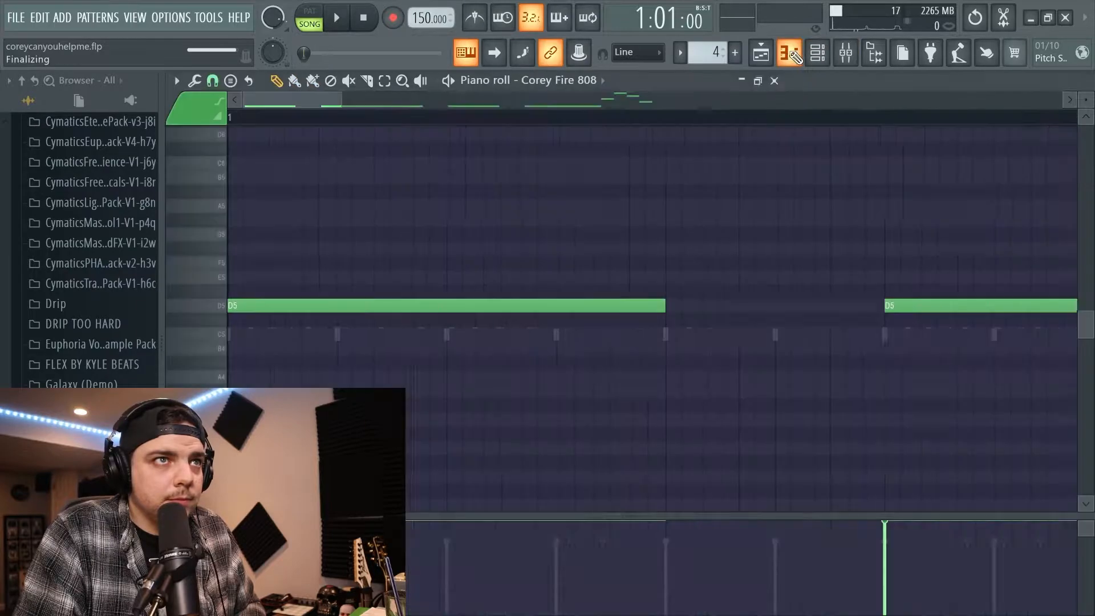
left_click(581, 88)
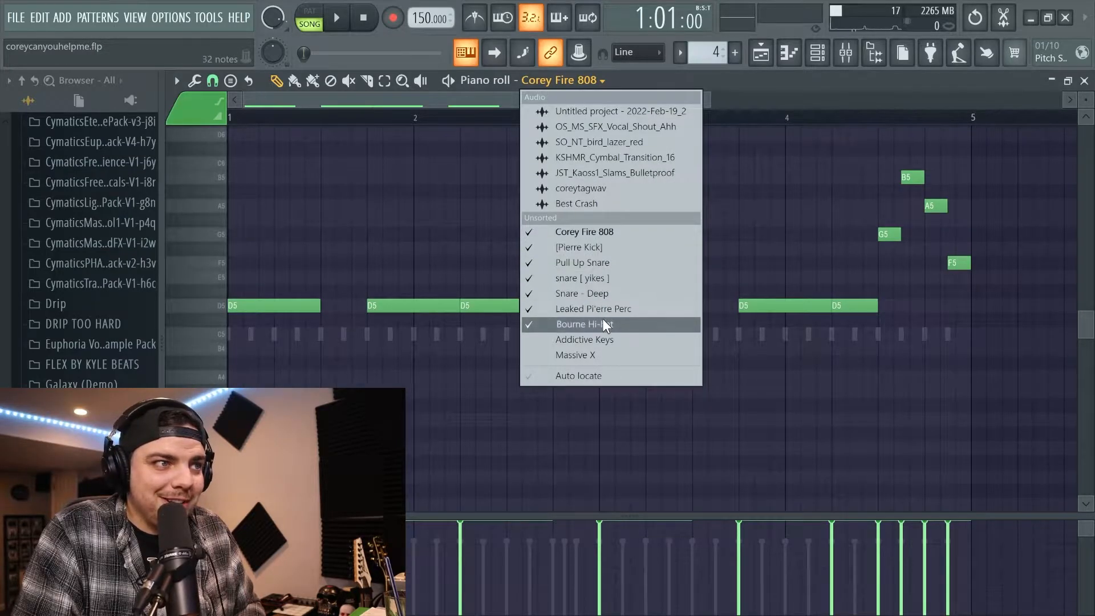
left_click(601, 318)
left_click_drag(708, 98, 740, 100)
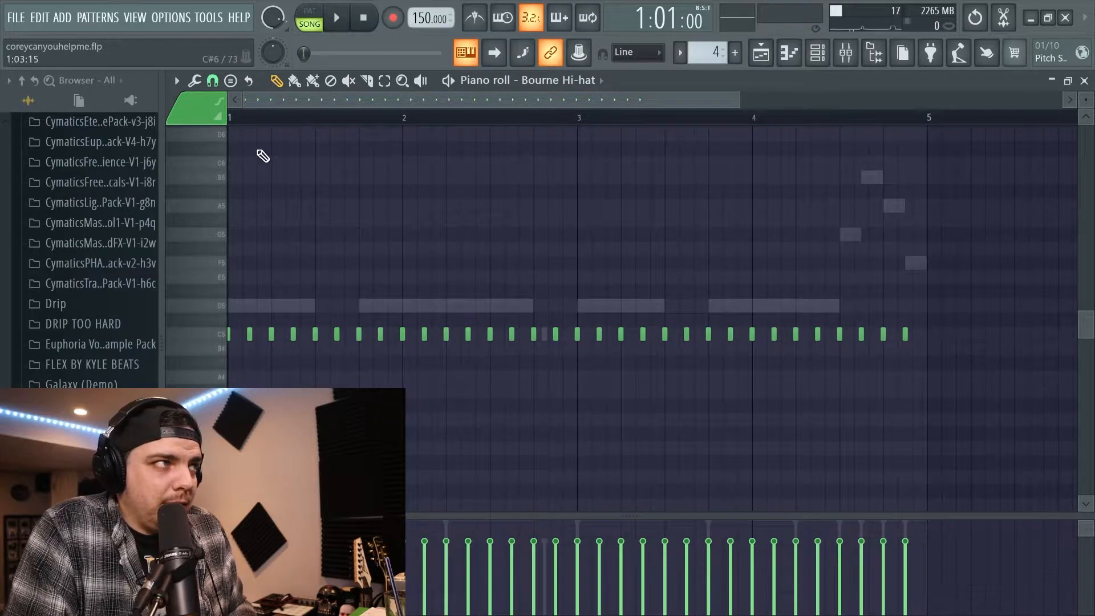
Add two rising hi-hat notes, D5 and D#5, right after the second hat of bar 1 and play them back
scroll(245, 119, "up", 3)
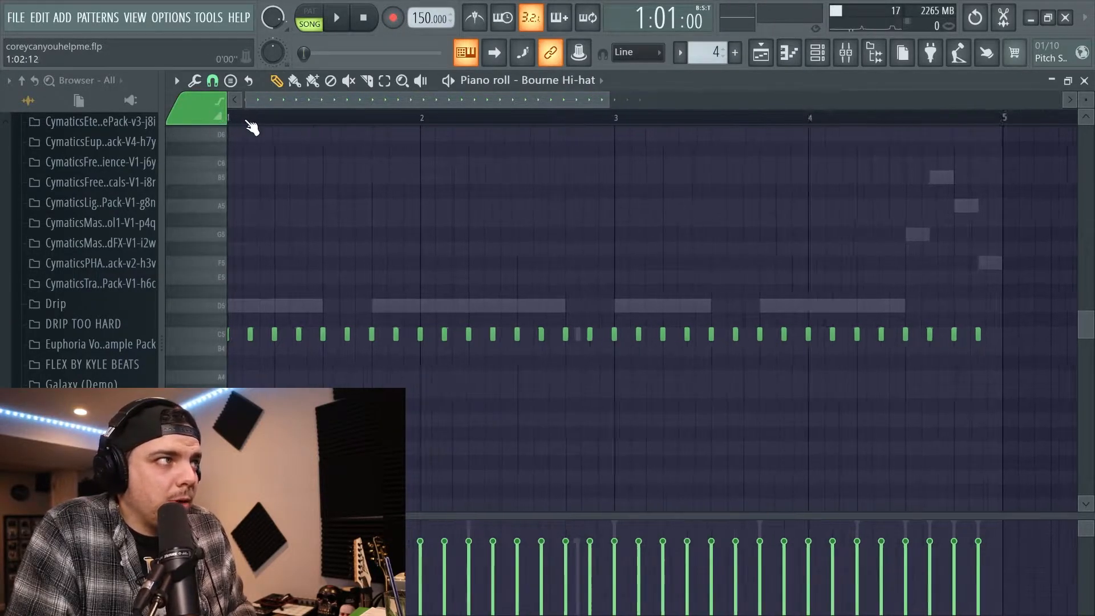
left_click_drag(328, 107, 257, 107)
left_click_drag(268, 335, 265, 386)
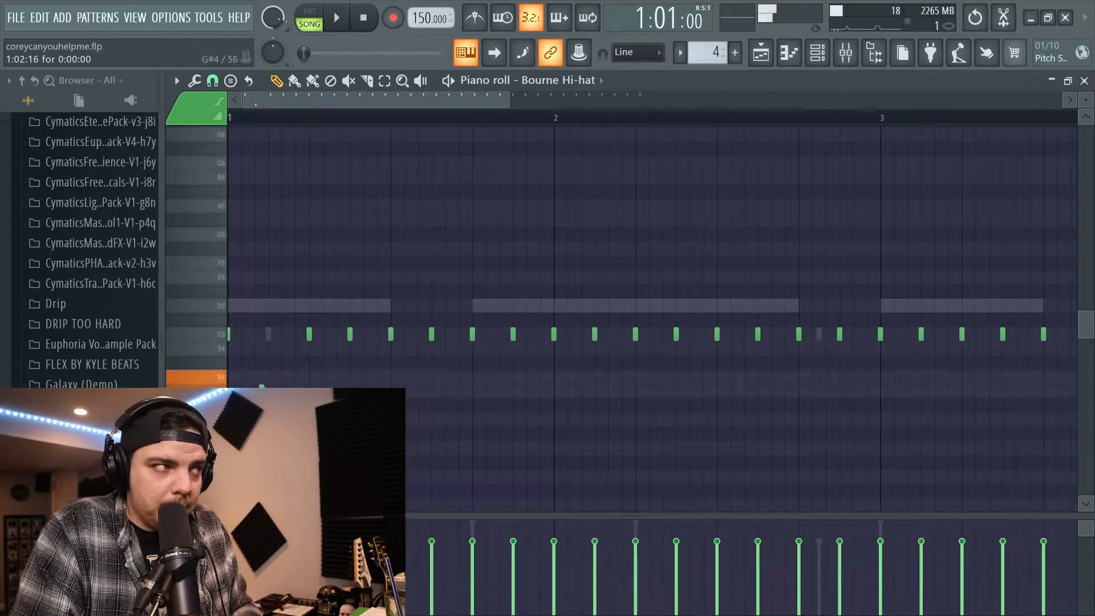
left_click_drag(269, 449, 269, 256)
left_click(284, 227)
left_click(297, 213)
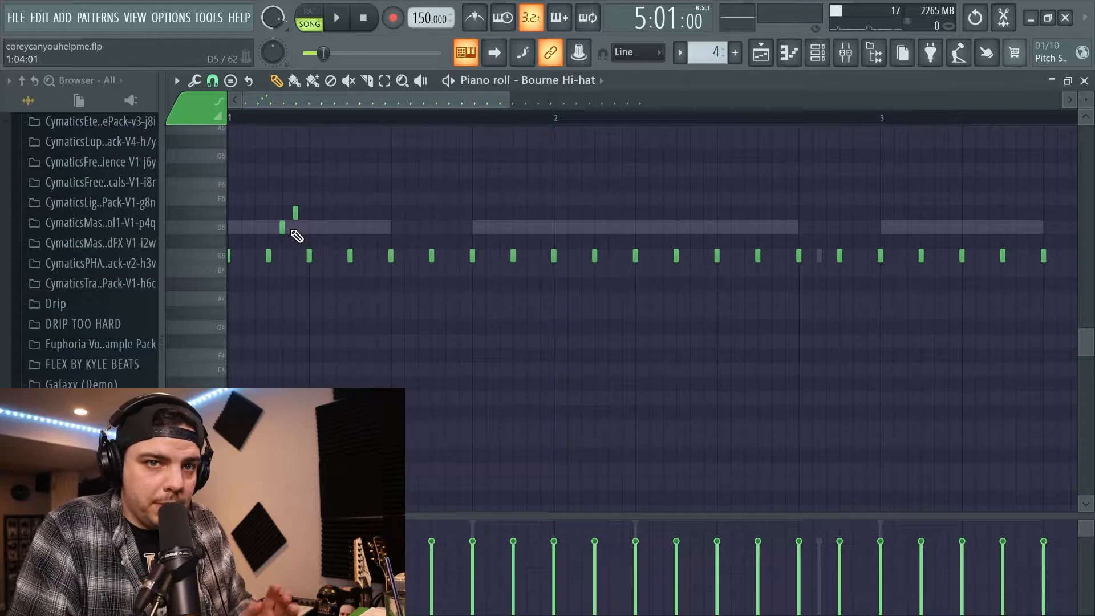
right_click(296, 213)
key("space")
left_click(296, 213)
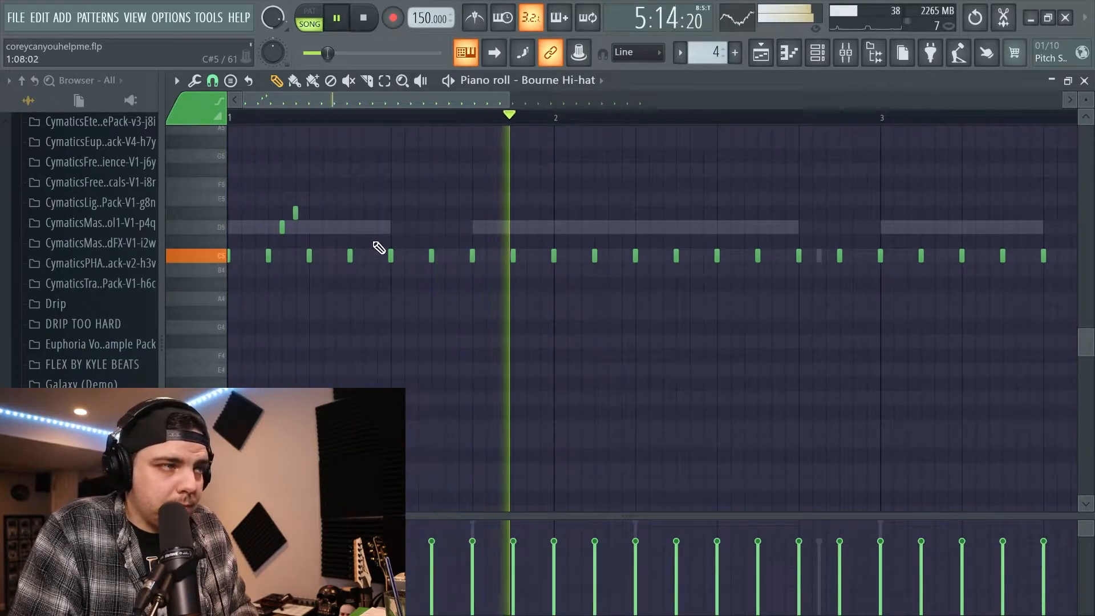
key("space")
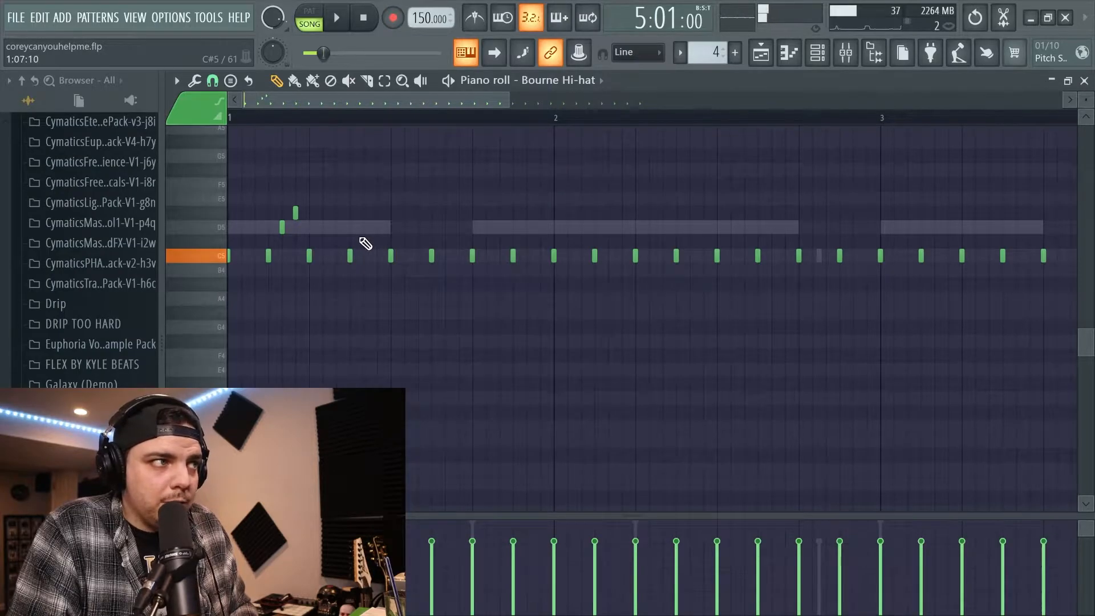
Add two extra C5 hi-hats between existing hits in the second half of bar 1 and play them back
scroll(446, 264, "right", 2)
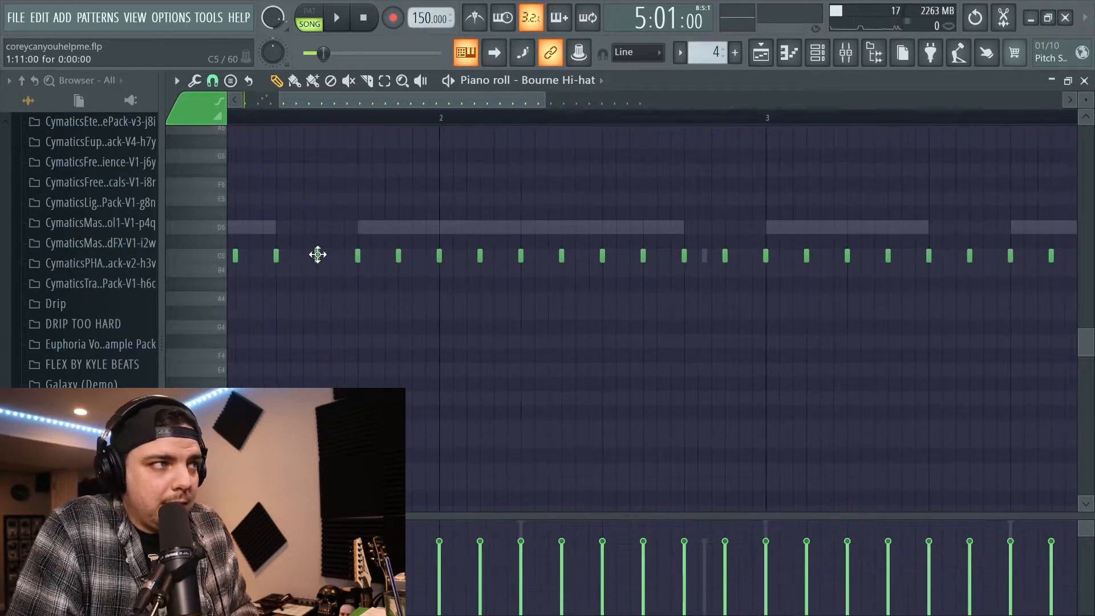
left_click(343, 257)
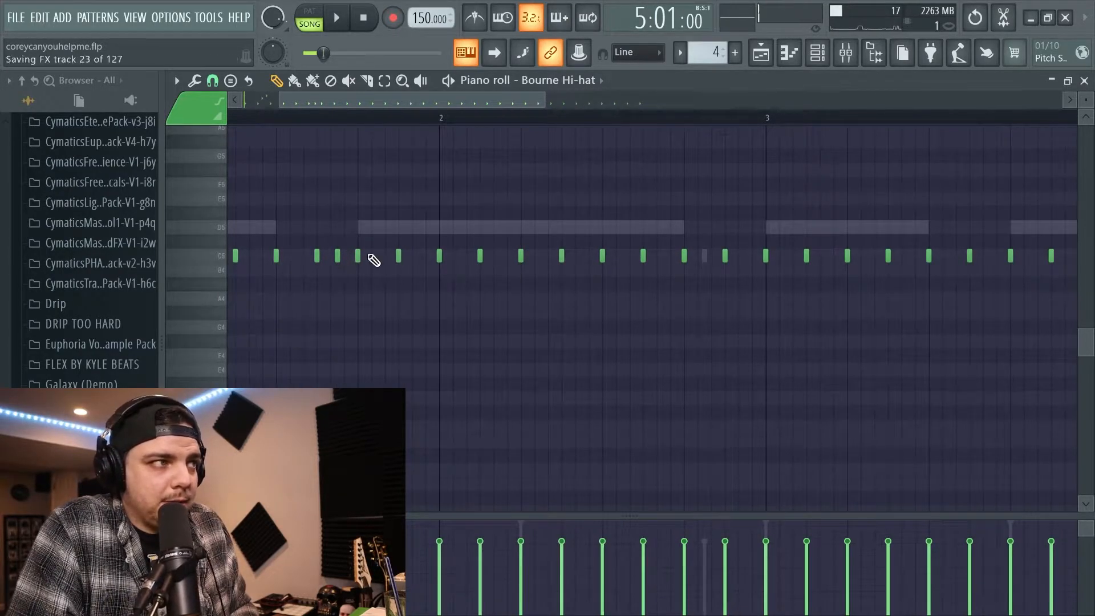
left_click(422, 260)
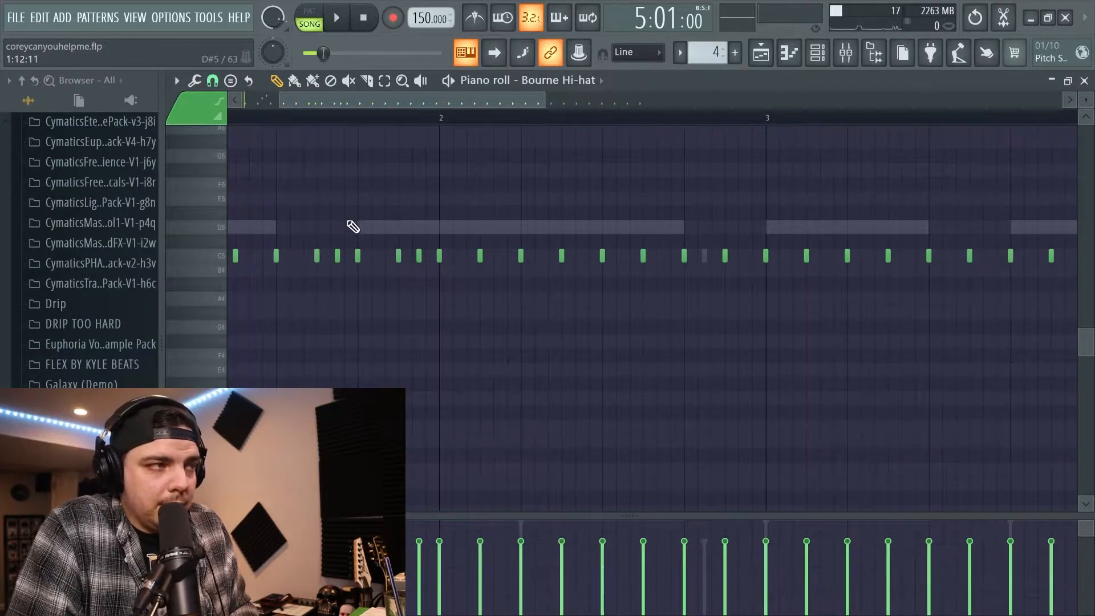
scroll(351, 122, "down", 2)
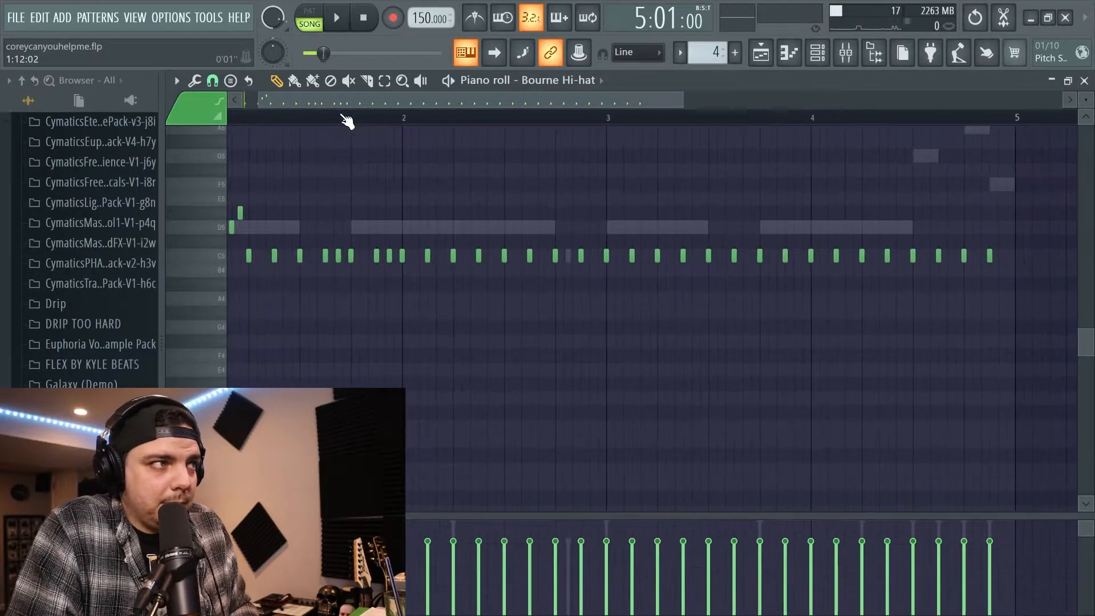
key("space")
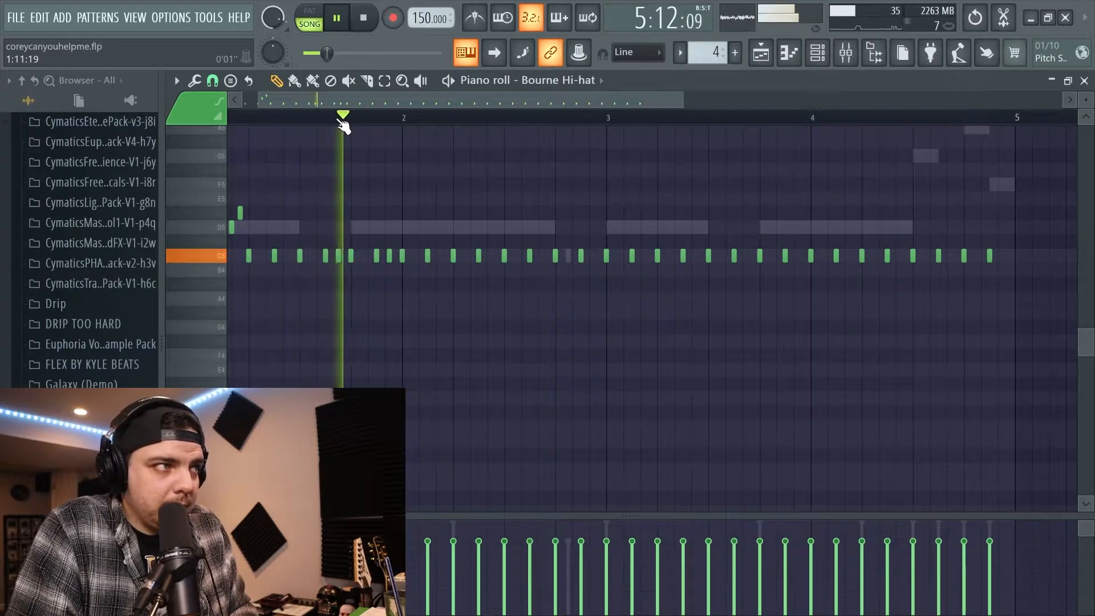
key("space")
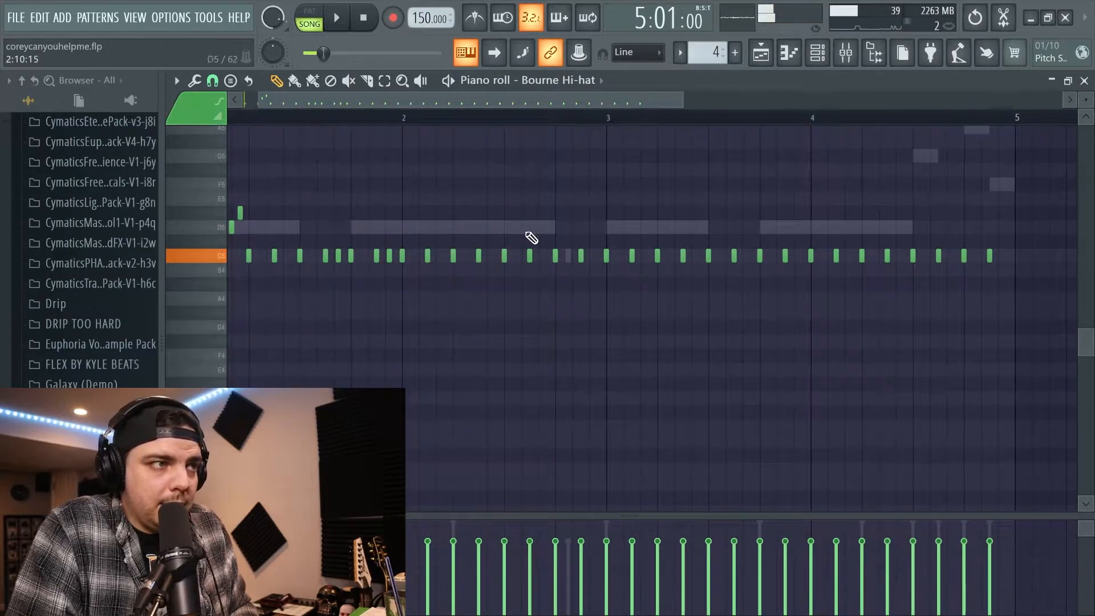
Add a fast roll of C5 hi-hats from beat 3 of bar 2 and play it back
left_click(508, 256)
left_click(513, 256)
left_click(521, 255)
scroll(510, 122, "up", 6)
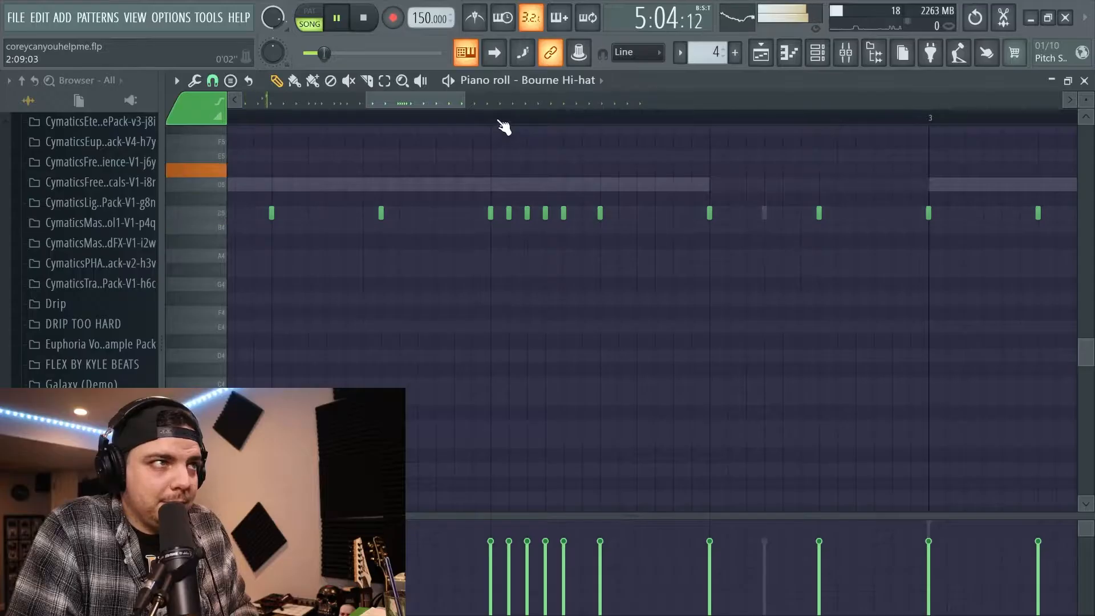
scroll(502, 127, "down", 6)
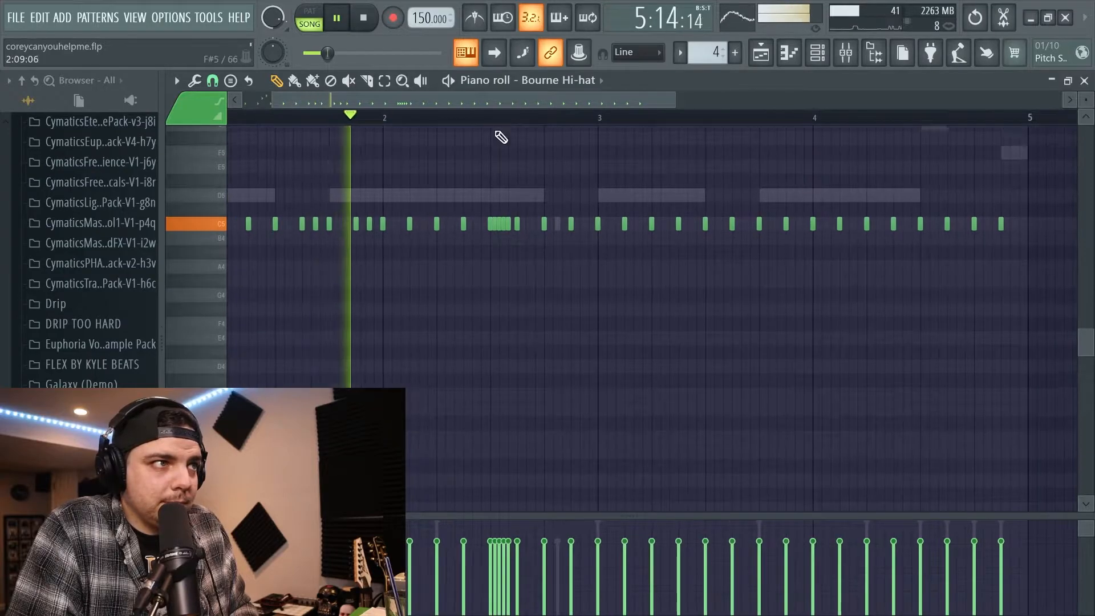
key("space")
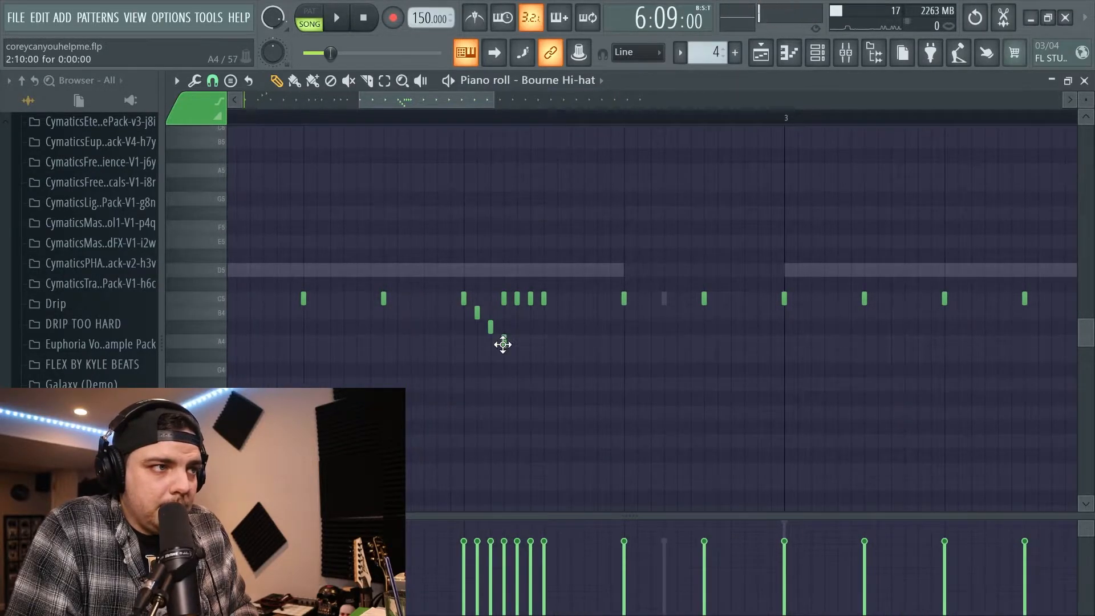
Finish the bar 2 roll as a semitone descent through G#4 to G4, delete its leftover C5 hits, and play it back
left_click(517, 355)
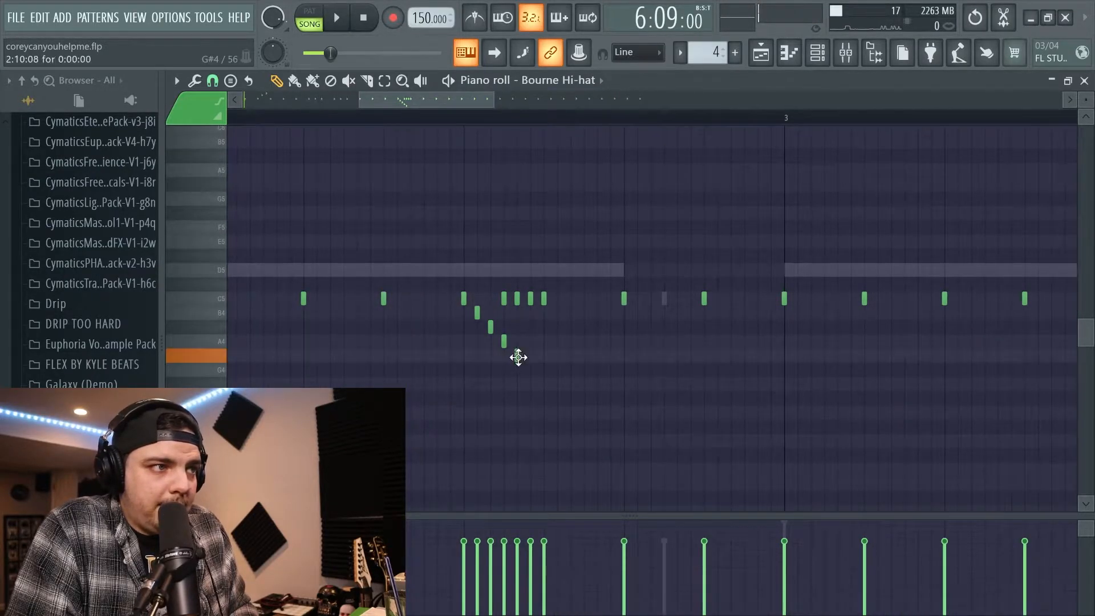
right_click(530, 298)
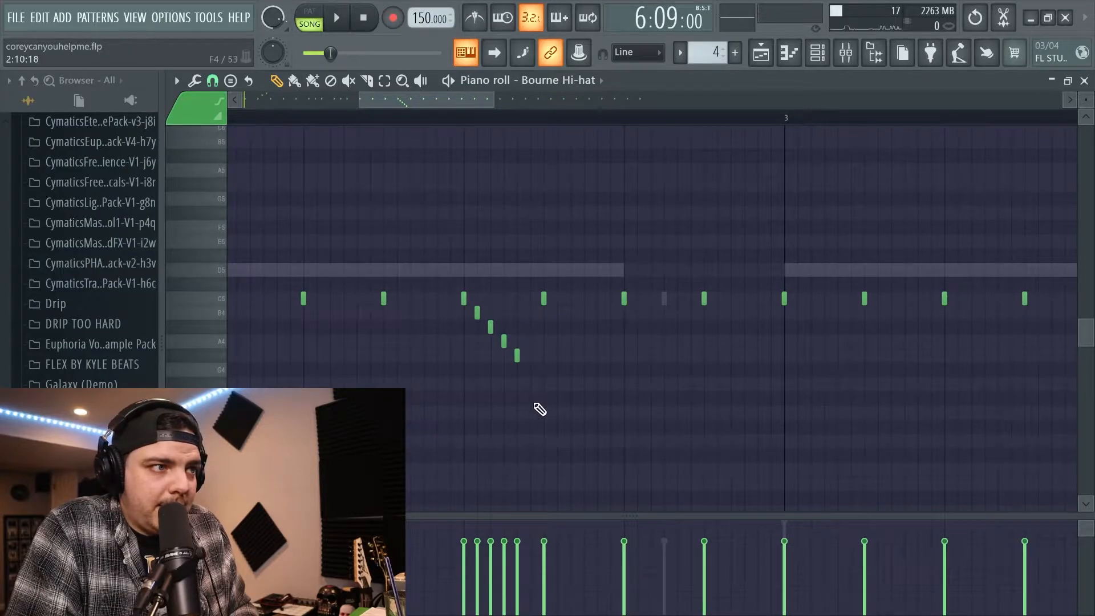
left_click(530, 370)
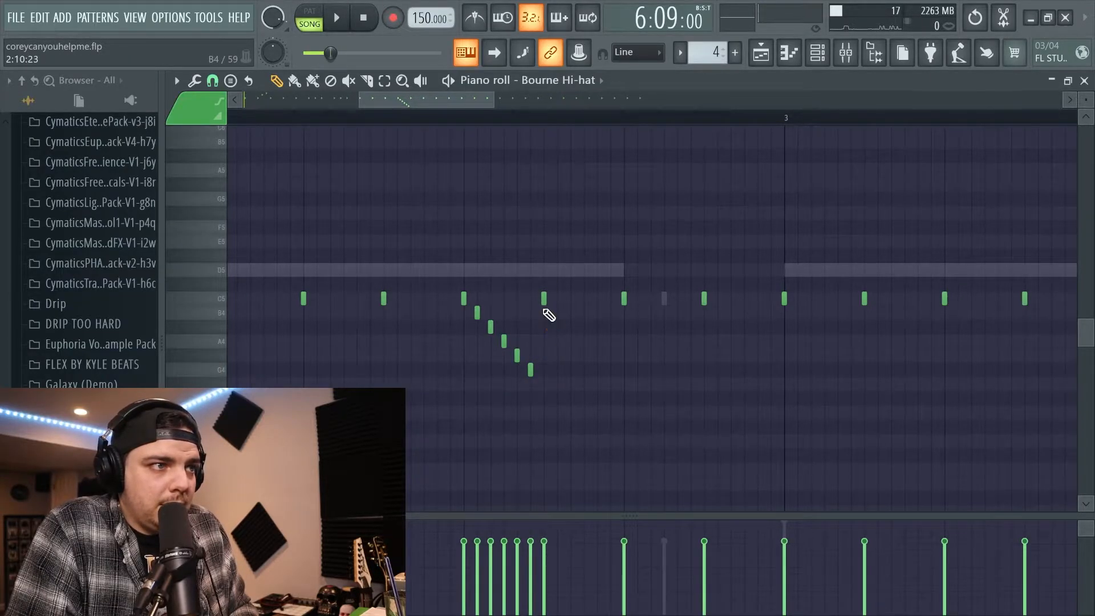
key("space")
key("space")
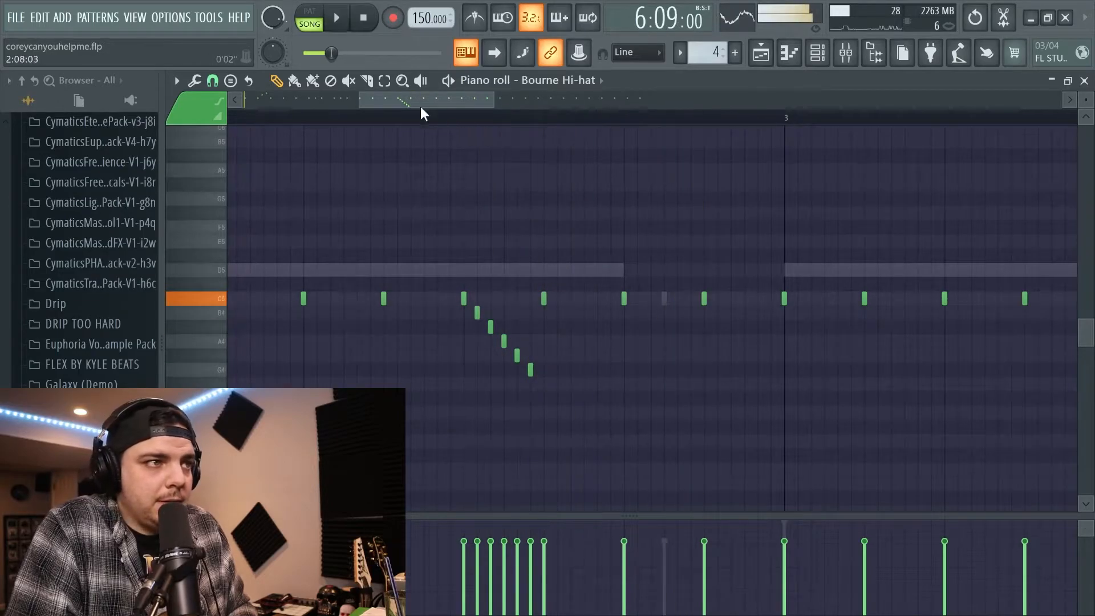
Play back the whole edited hi-hat pattern and review its notes across all four bars
scroll(401, 118, "down", 5)
scroll(381, 147, "up", 2)
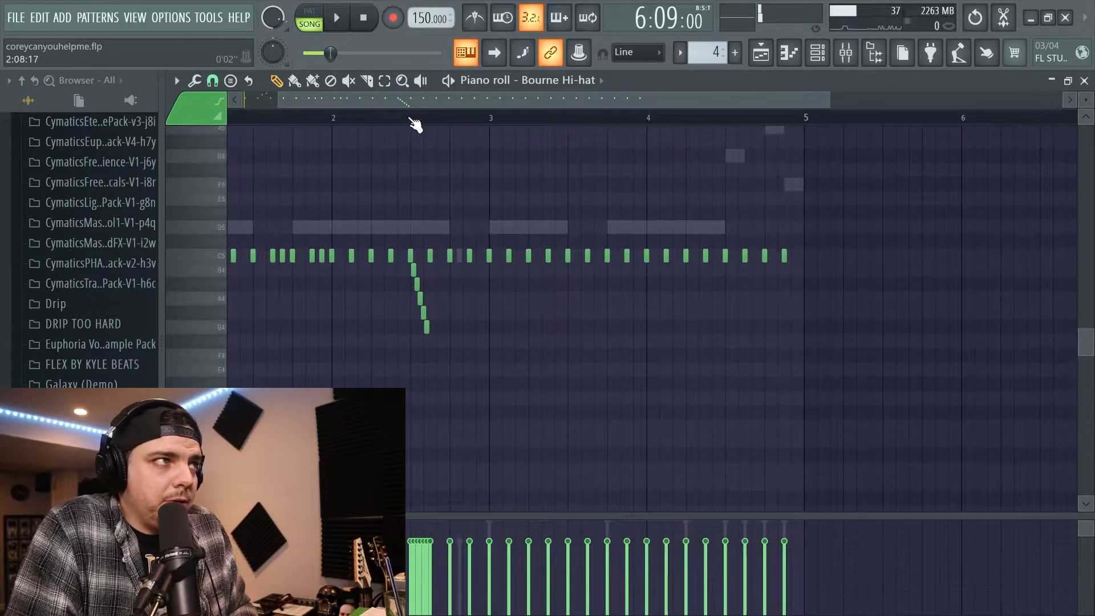
scroll(412, 121, "down", 3)
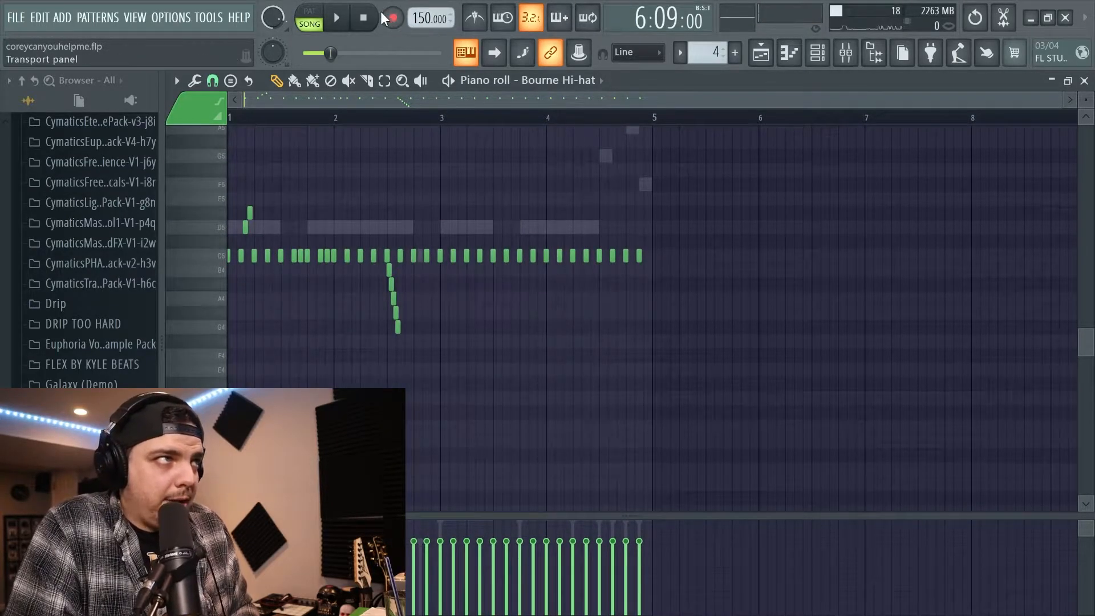
left_click(366, 17)
left_click(393, 19)
key("space")
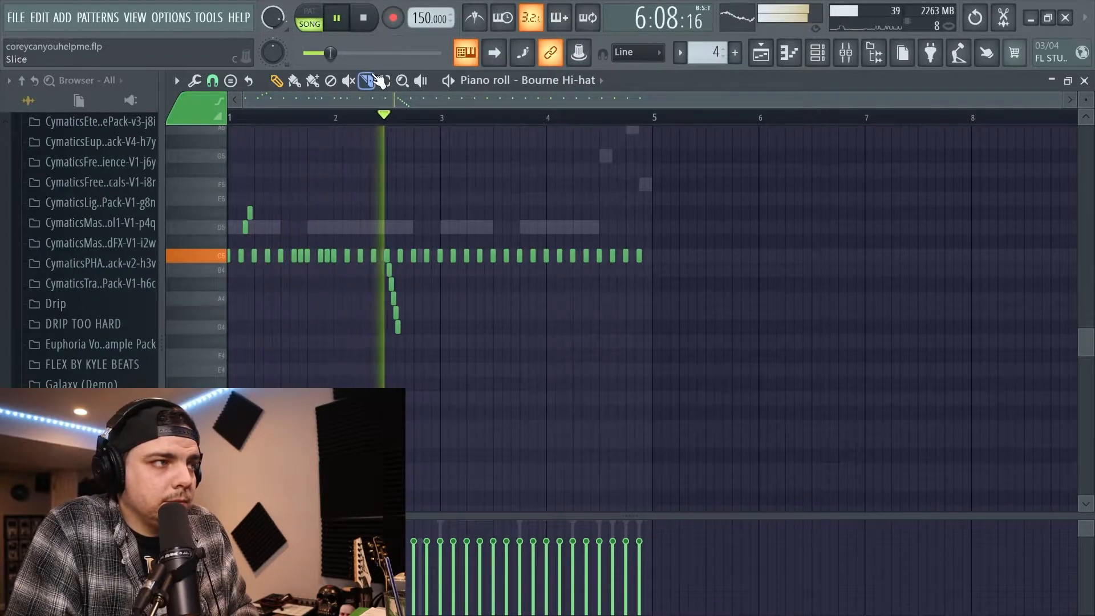
key("space")
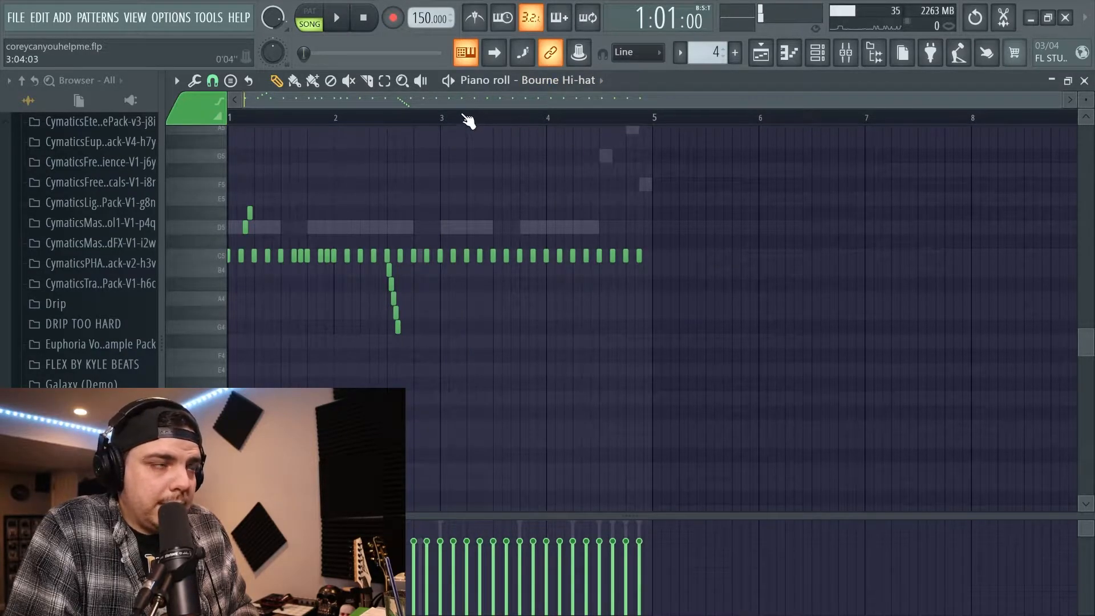
scroll(497, 118, "up", 2)
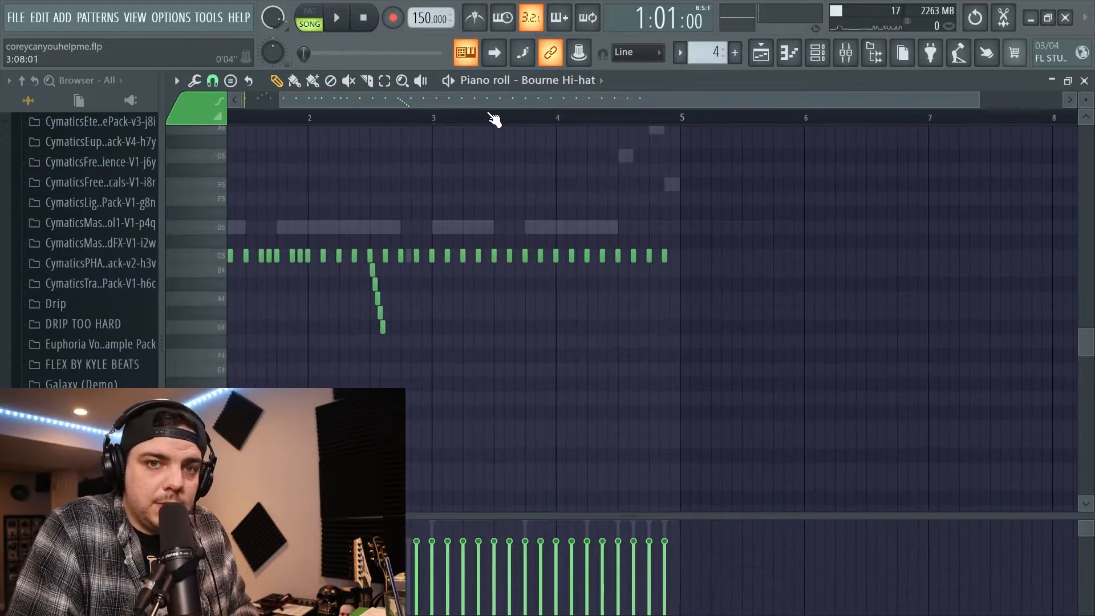
scroll(487, 126, "up", 3)
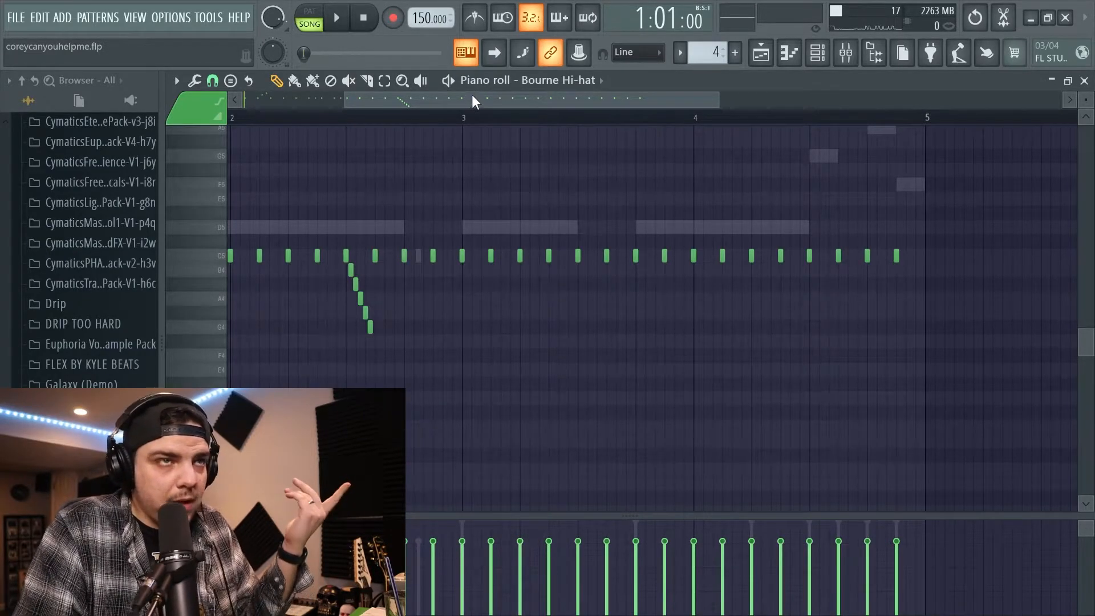
Unmute Track 2 in the playlist and delete the three Pattern 4 clips from the track below Track 6
left_click(763, 54)
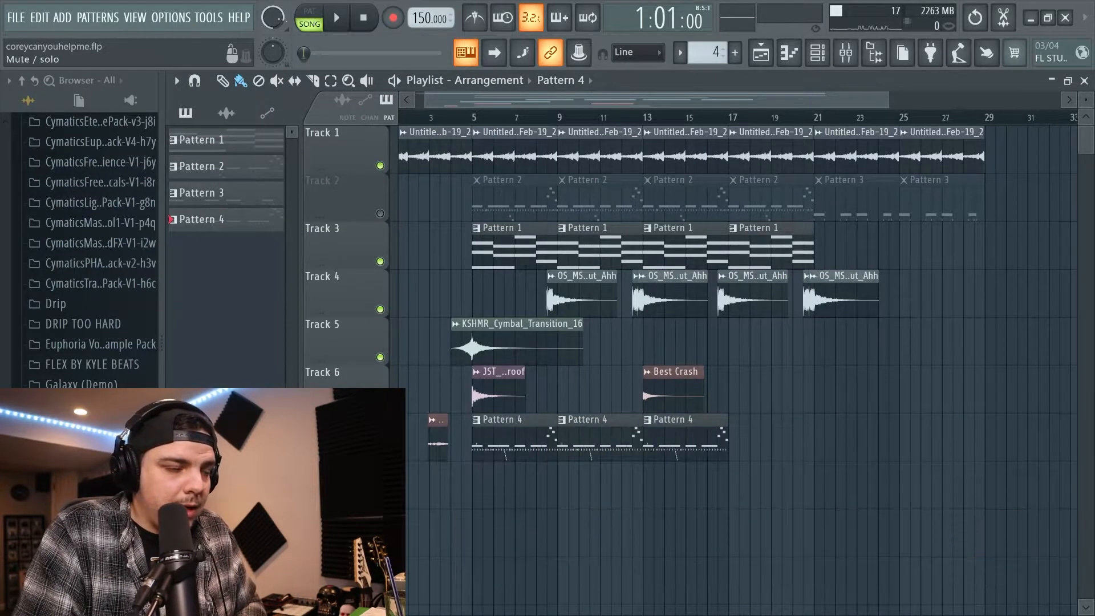
right_click(381, 453)
right_click(380, 452)
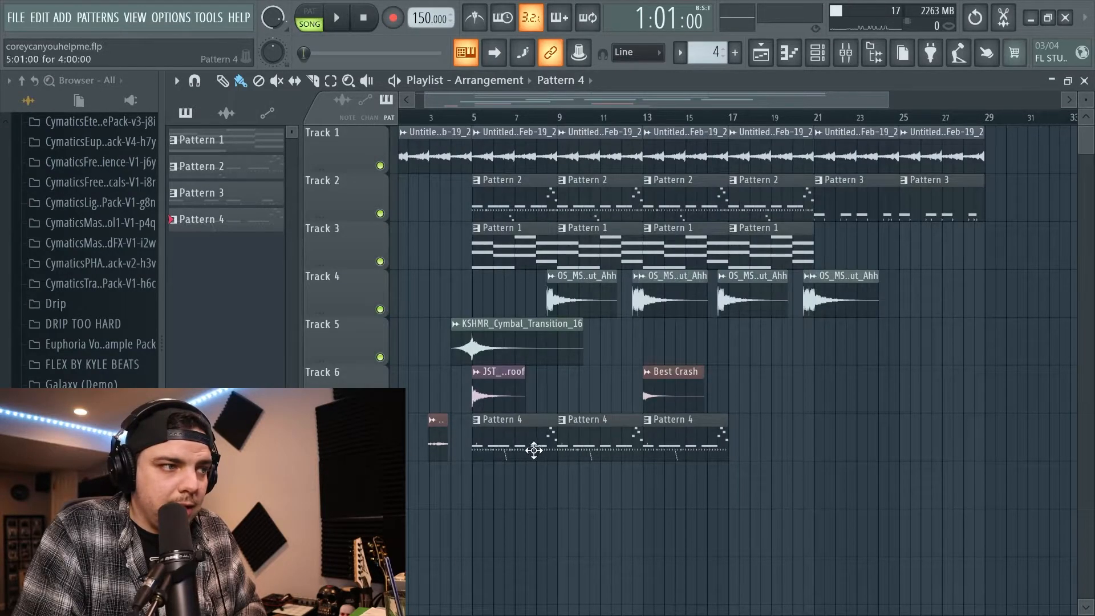
right_click(531, 450)
right_click(599, 452)
right_click(684, 454)
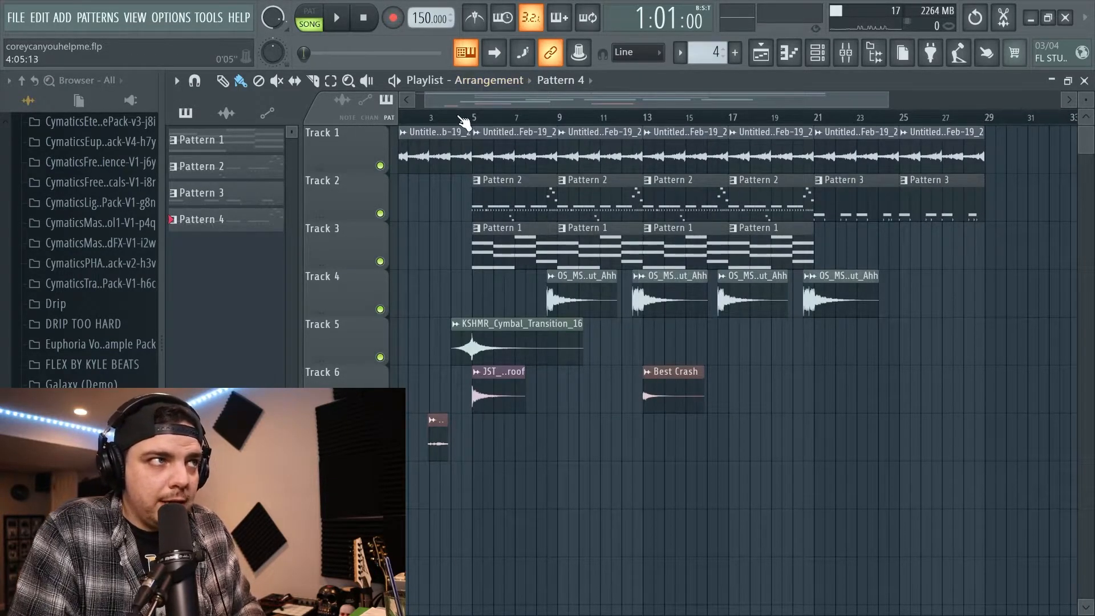
Play back the arrangement with Track 2's patterns active
key("space")
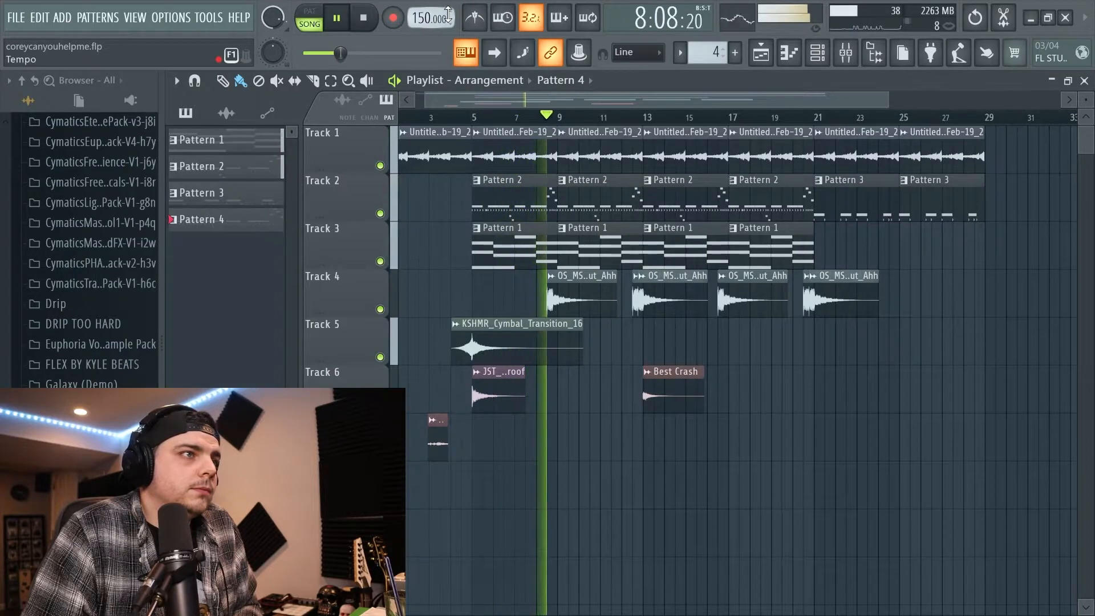
key("space")
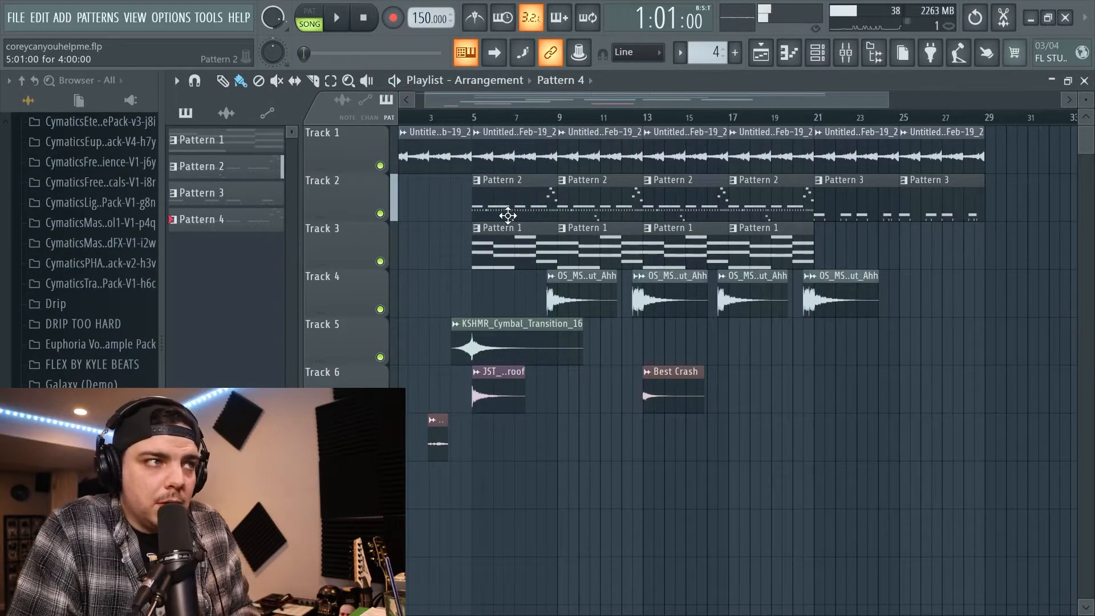
Open Pattern 2 from the playlist in the piano roll and show the Bourne Hi-hat channel's notes
double_click(512, 220)
left_click(570, 80)
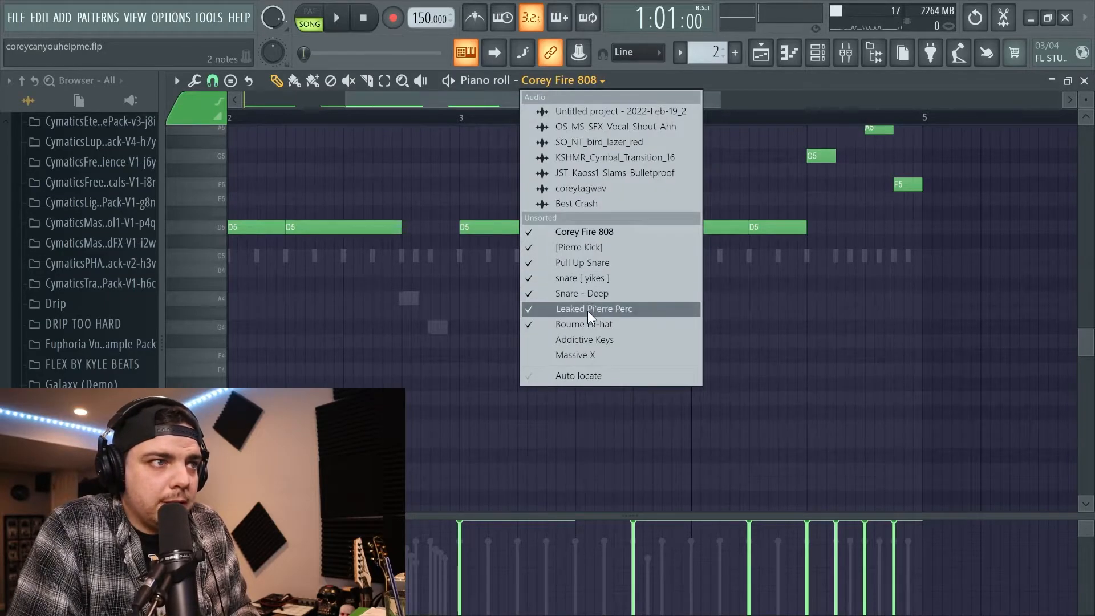
left_click(549, 308)
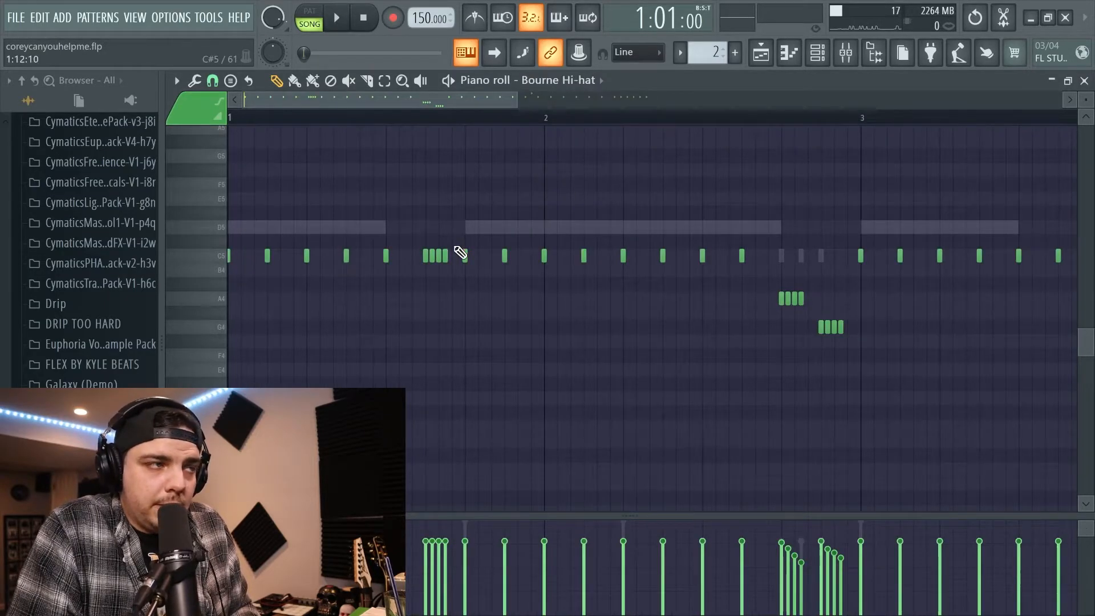
Play back the hi-hats from the C5 roll near the end of bar 1
key("space")
key("space")
left_click(416, 123)
key("space")
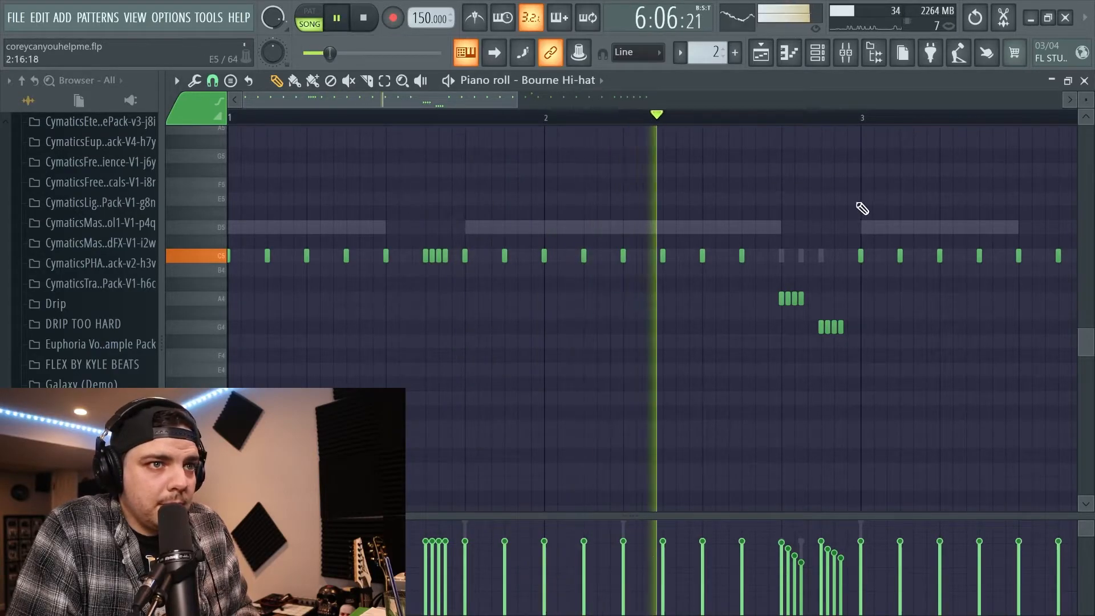
key("space")
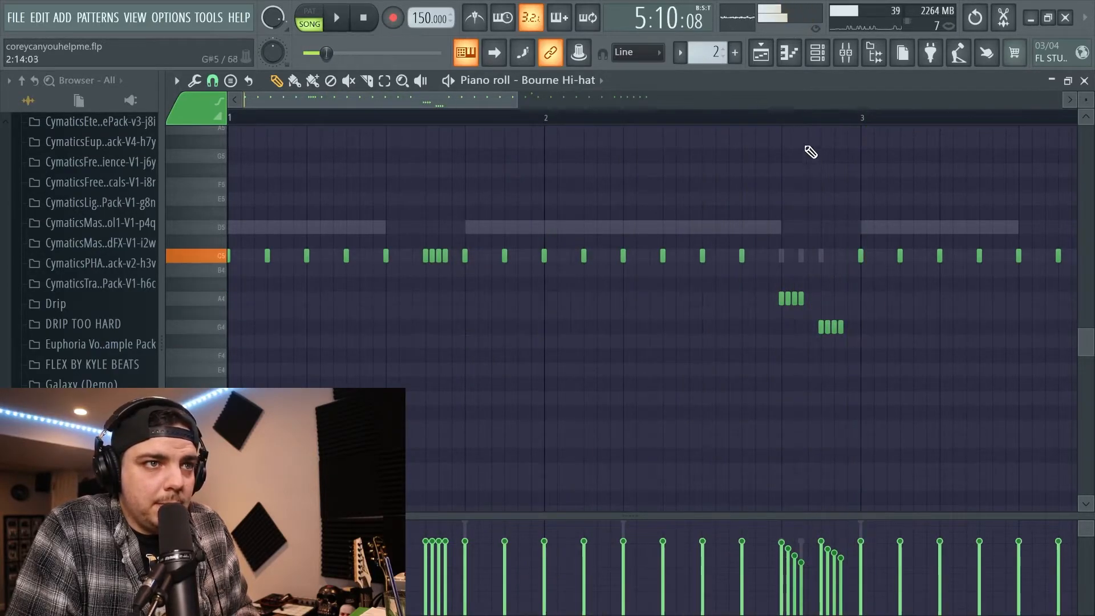
Play back the pitched A4 and G4 hi-hat rolls at the end of bar 2
left_click(784, 126)
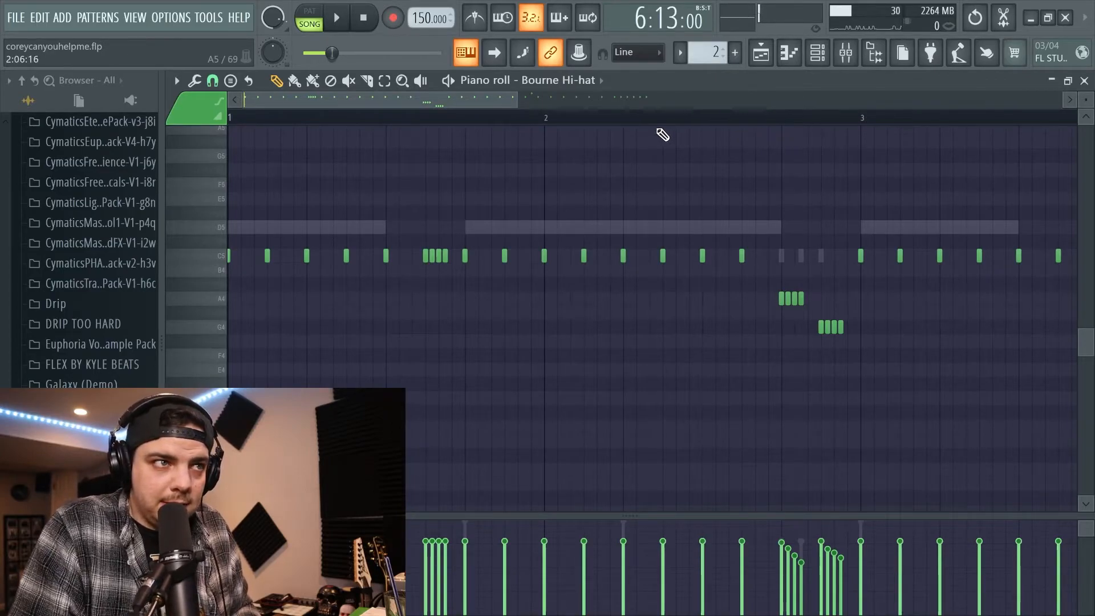
key("space")
scroll(764, 120, "down", 1)
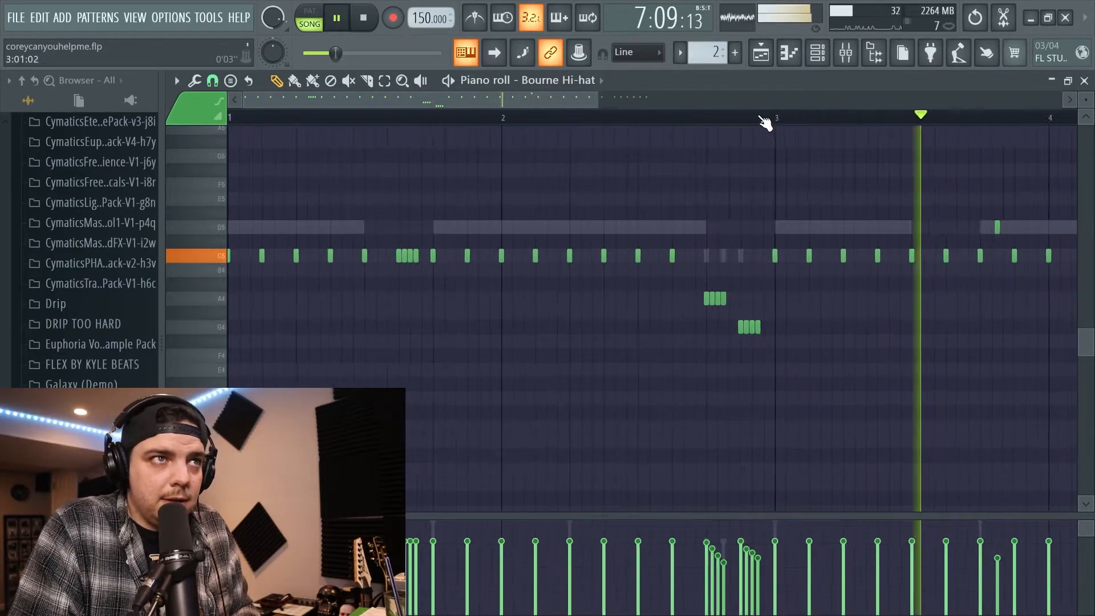
scroll(764, 119, "down", 1)
key("space")
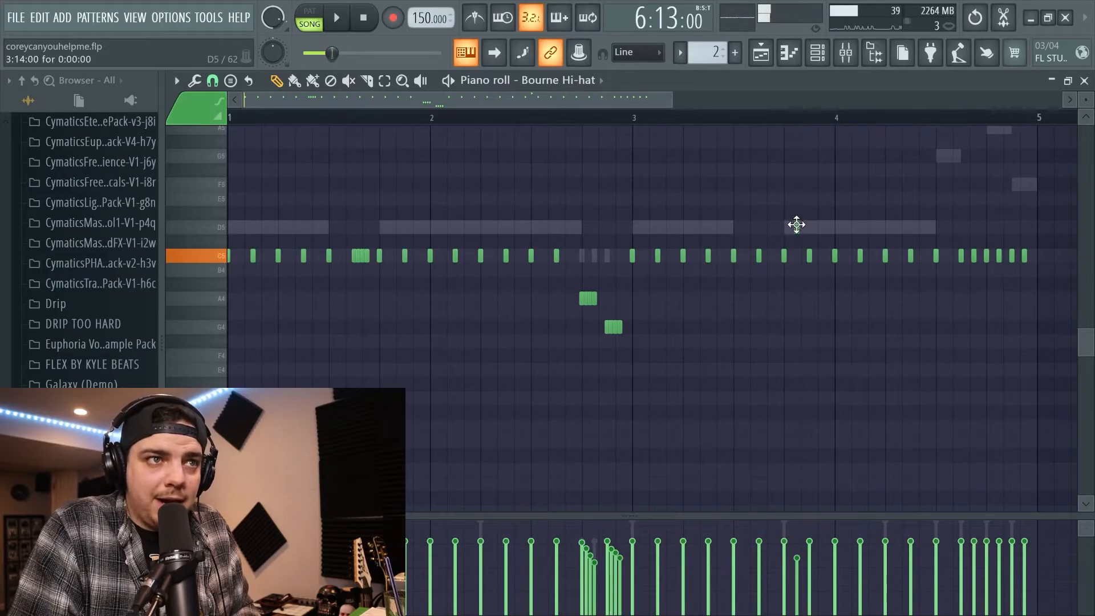
Check the single D5 hi-hat hit late in bar 3 and play back the pattern from bar 4
left_click(796, 227)
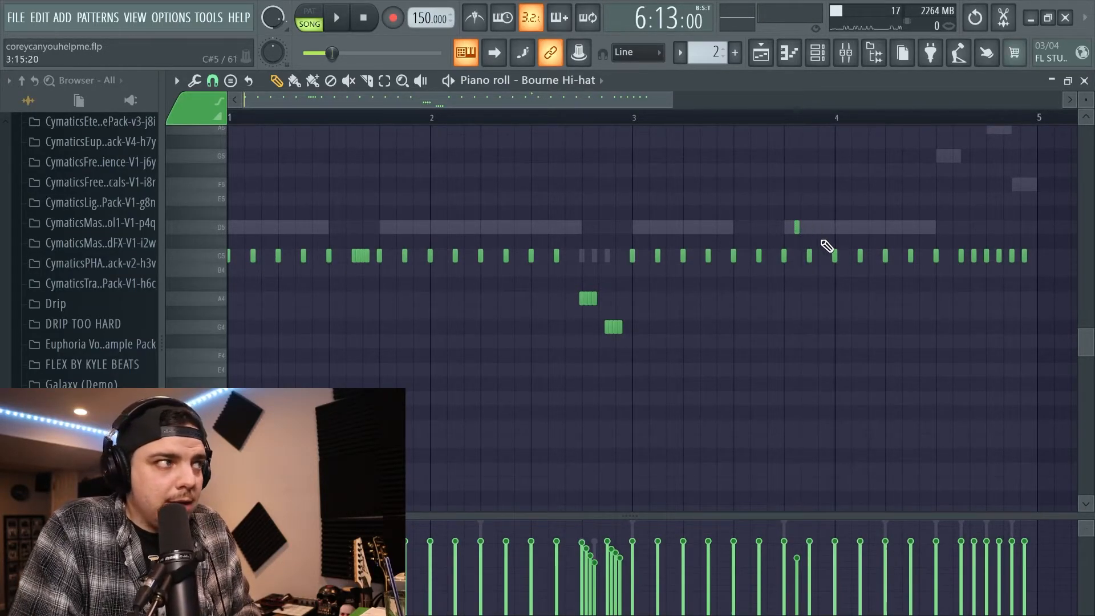
left_click_drag(635, 105, 801, 110)
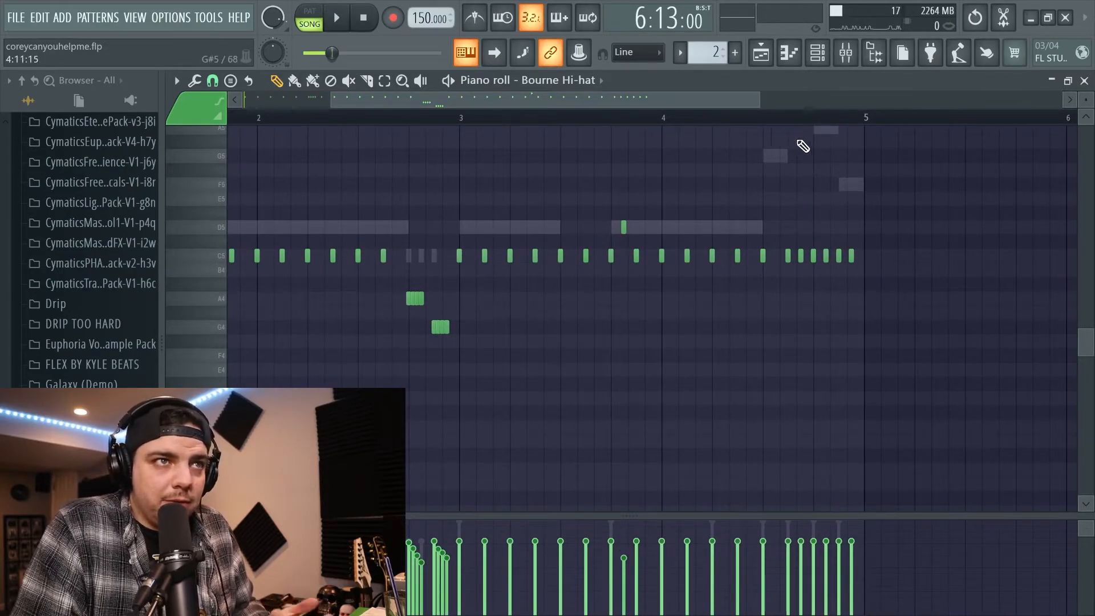
left_click(668, 118)
key("space")
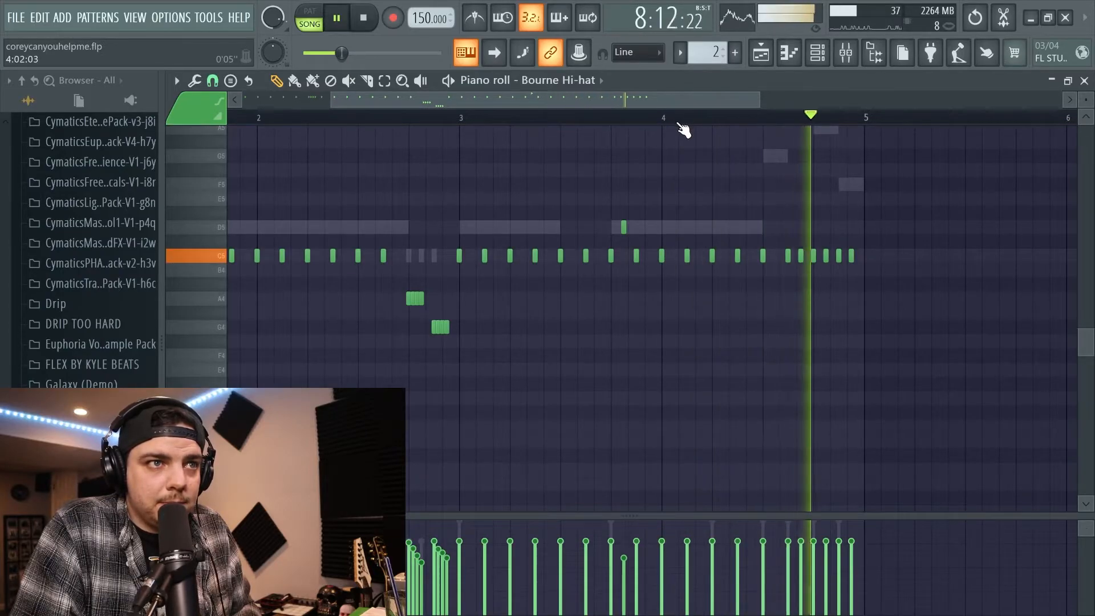
key("space")
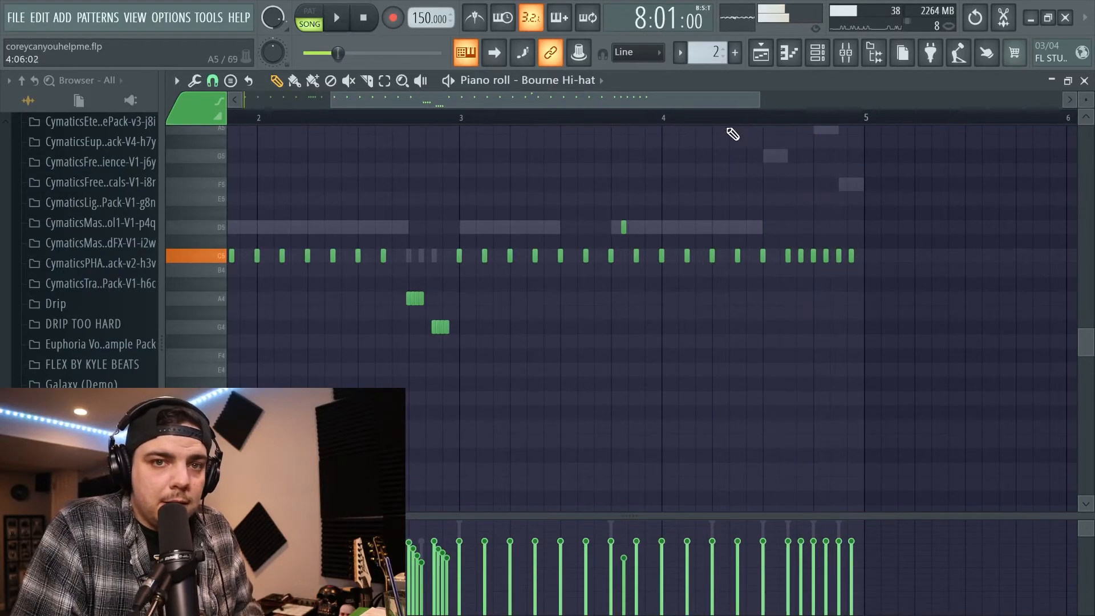
left_click_drag(689, 105, 532, 87)
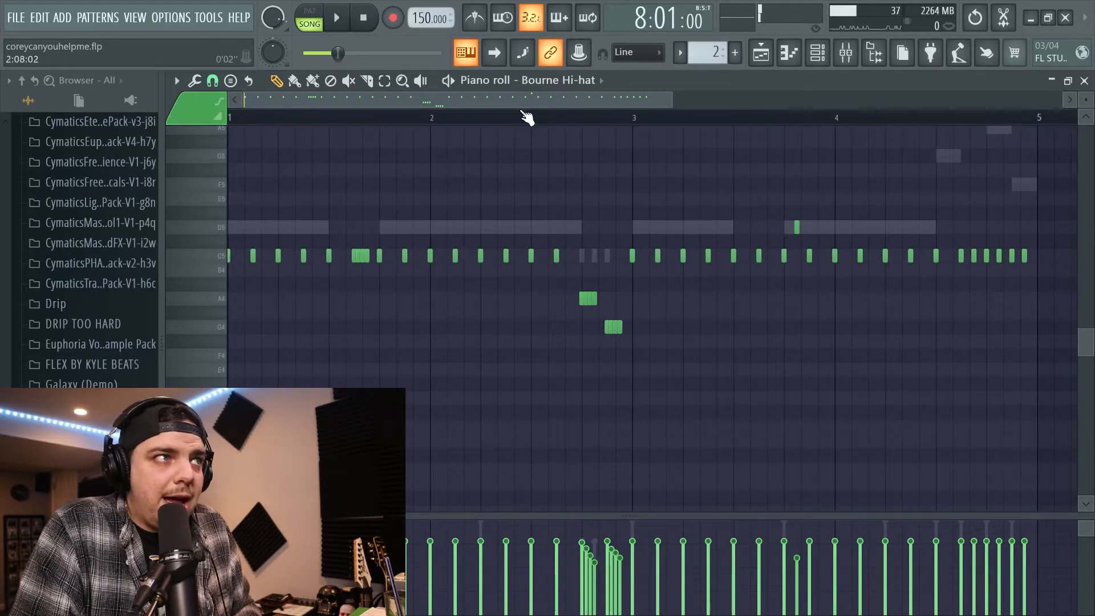
scroll(521, 113, "down", 3)
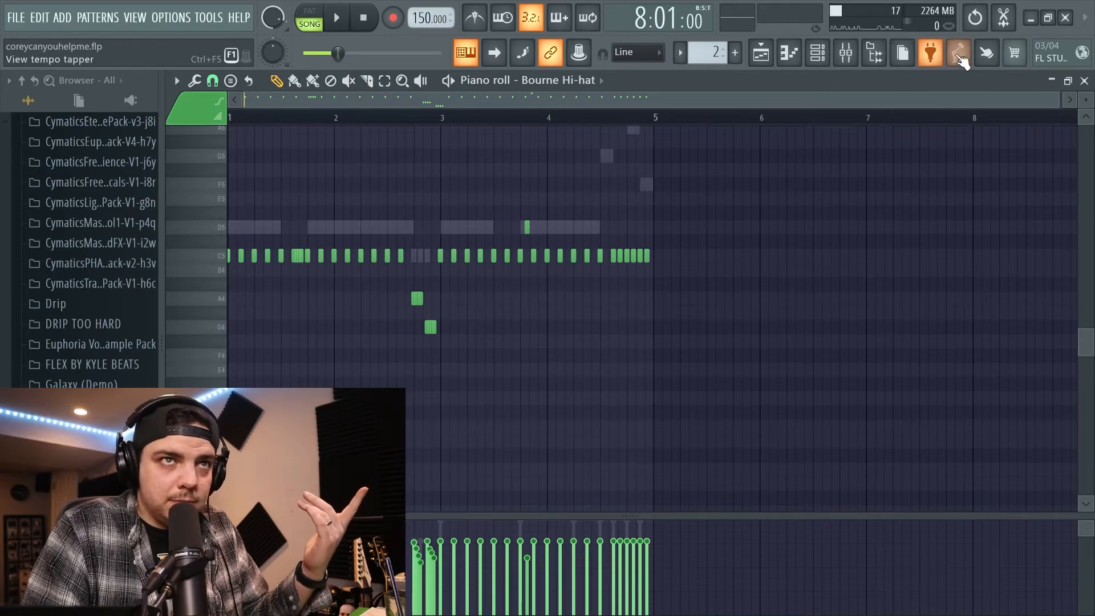
Minimize the project window and bring the OBS Studio window to the front
left_click(1029, 18)
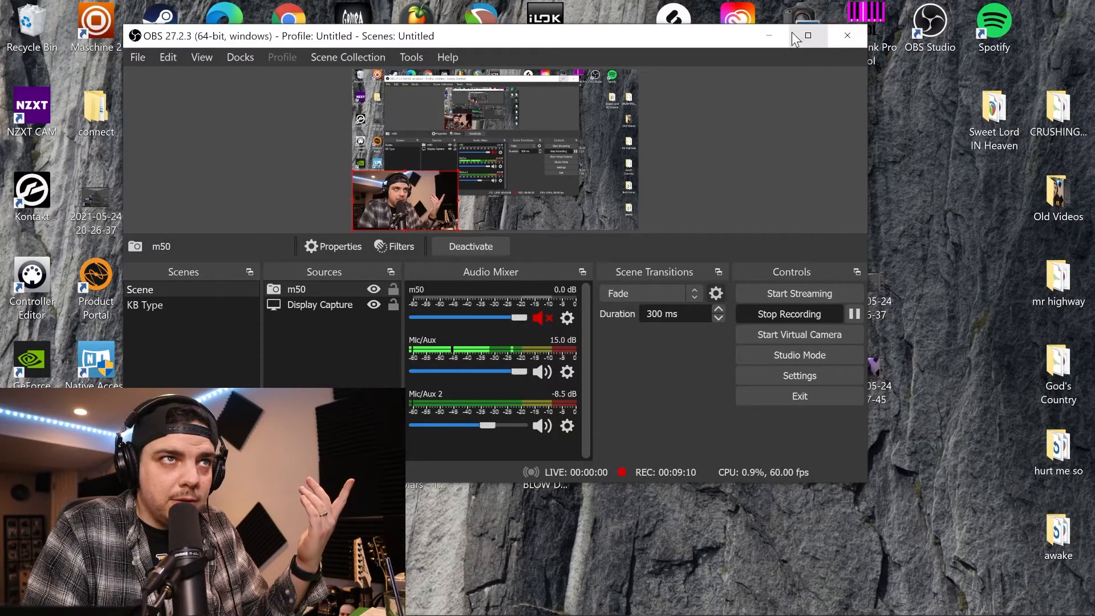
left_click(770, 36)
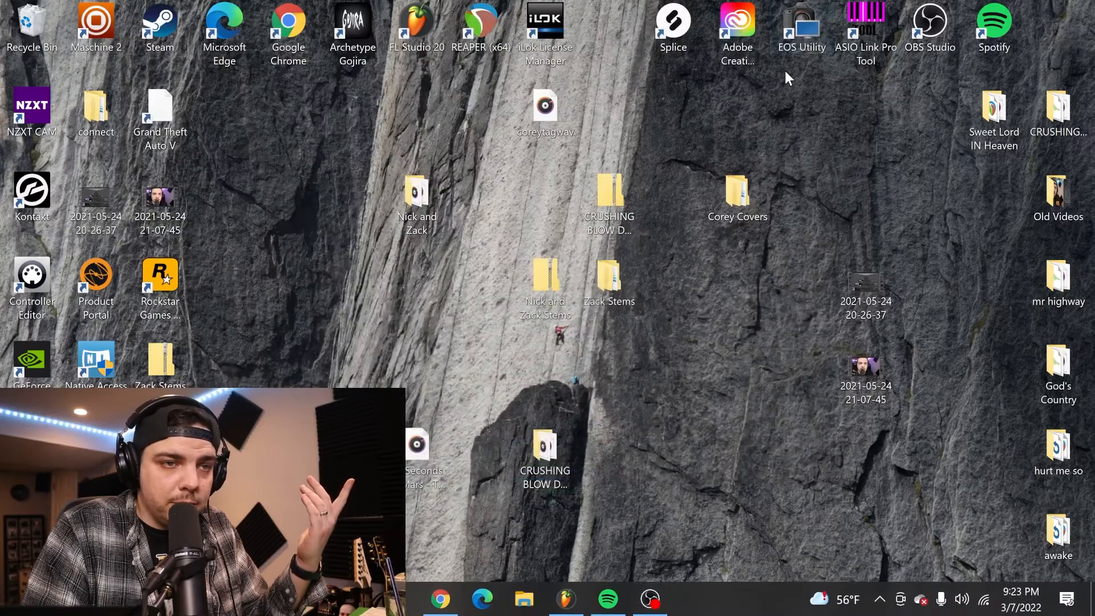
left_click(650, 599)
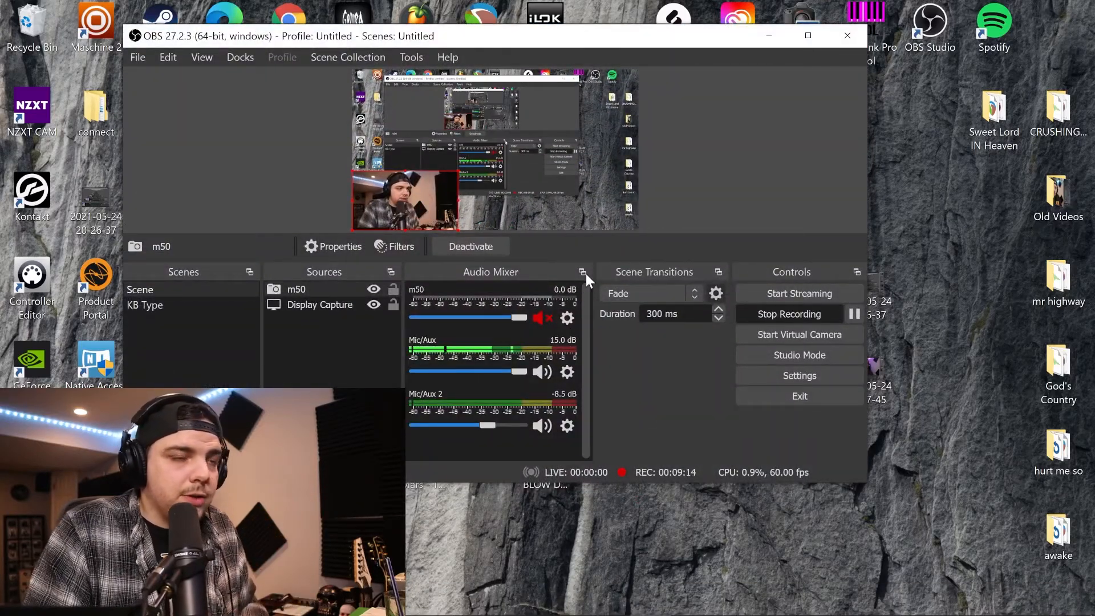